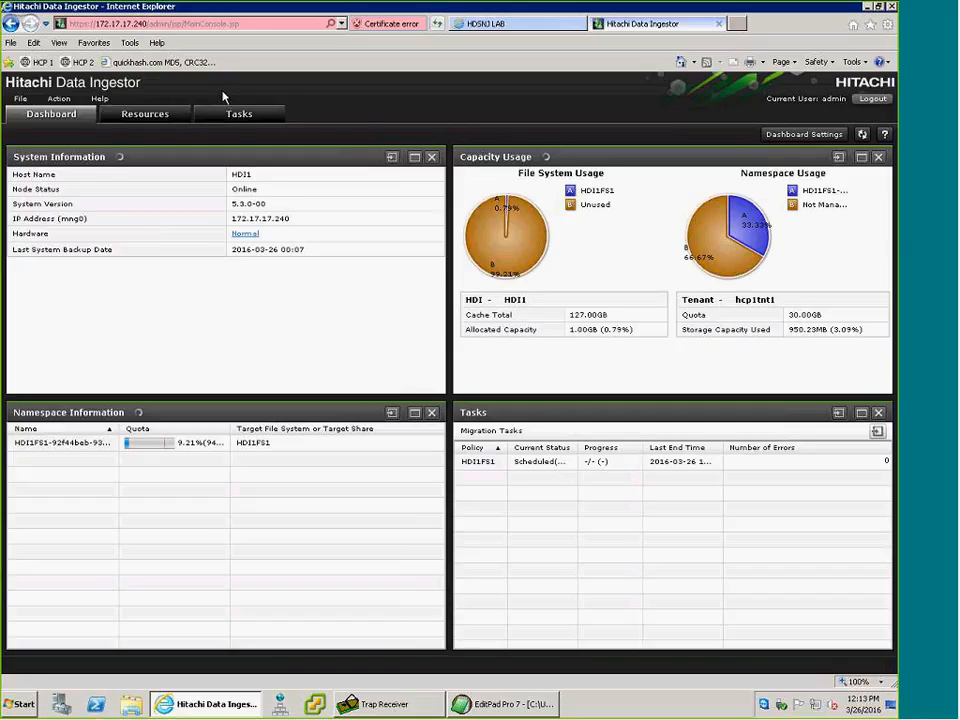
# Open the SNMP setup list from the system-type settings of HDI1's Network & System Configuration.
pyautogui.click(147, 115)
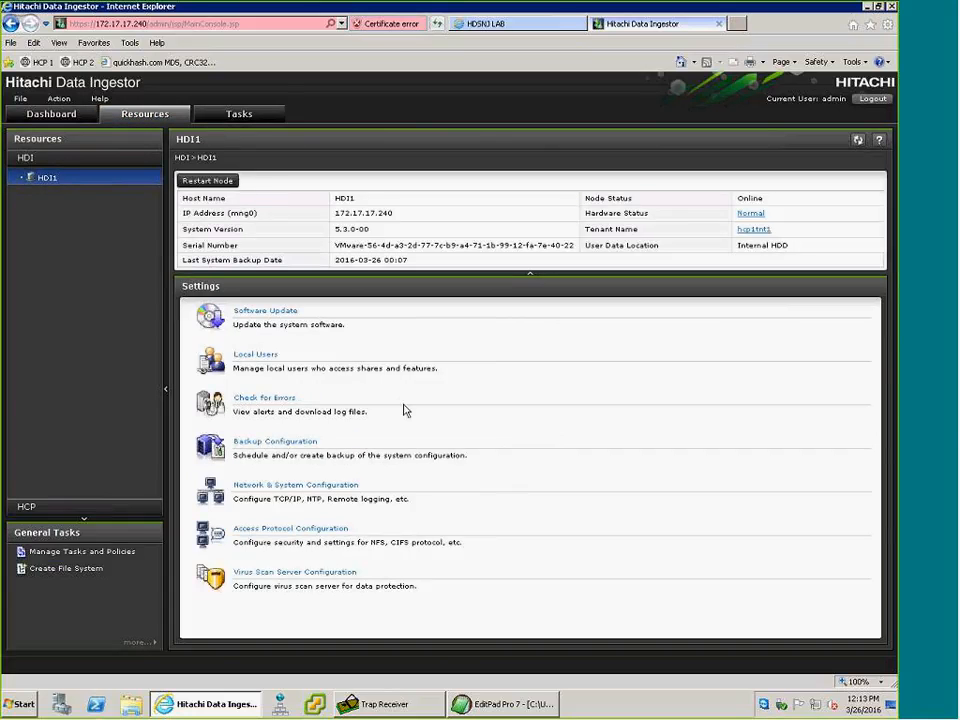
pyautogui.click(328, 486)
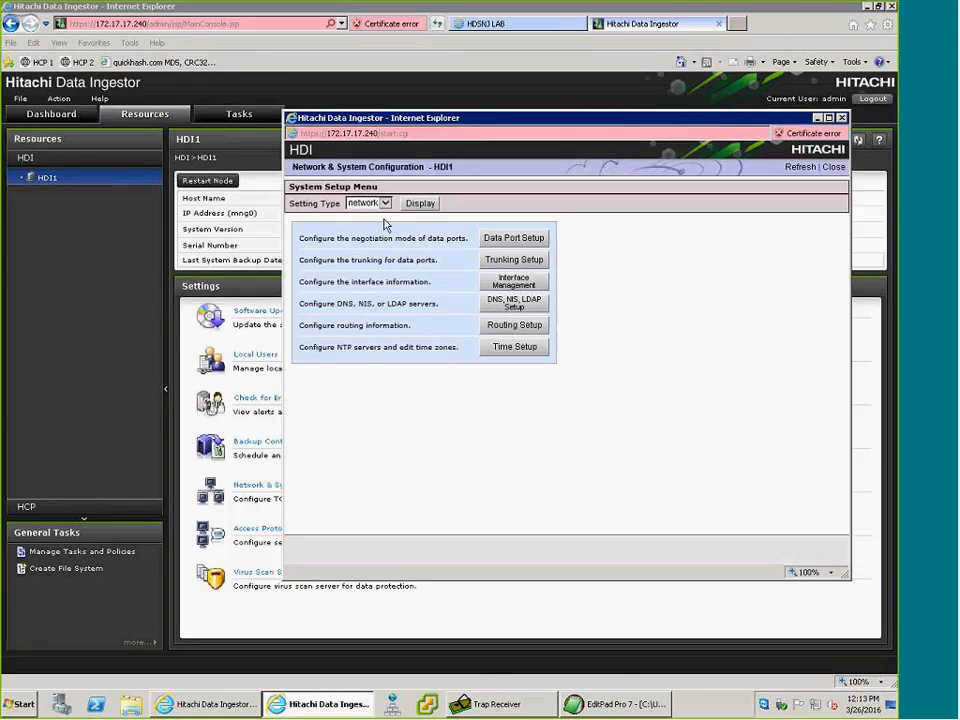
pyautogui.click(369, 203)
pyautogui.click(358, 213)
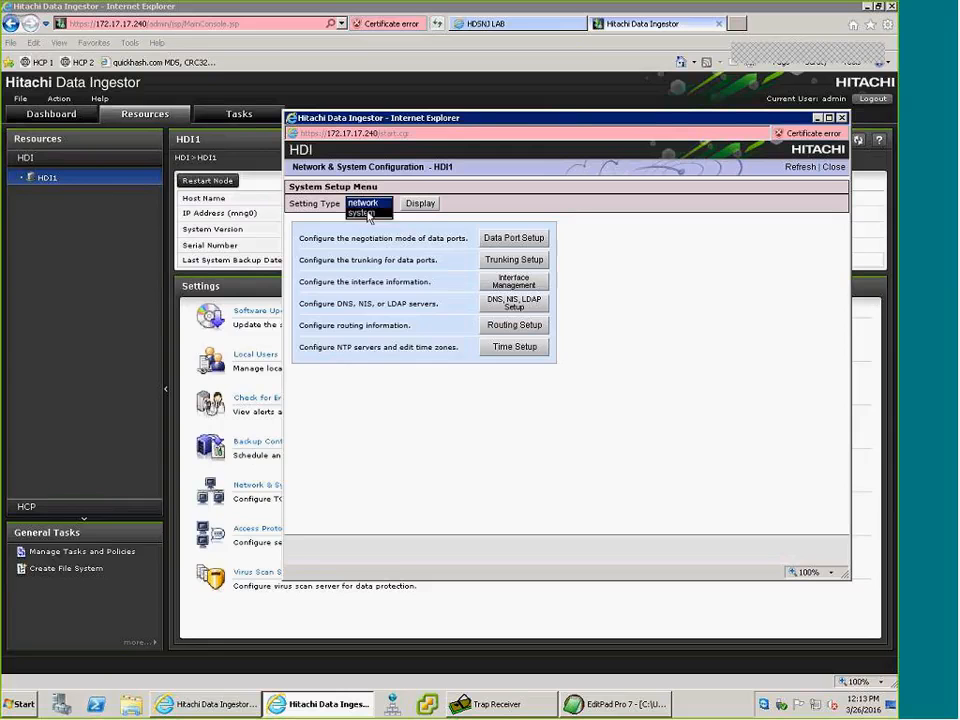
pyautogui.click(420, 204)
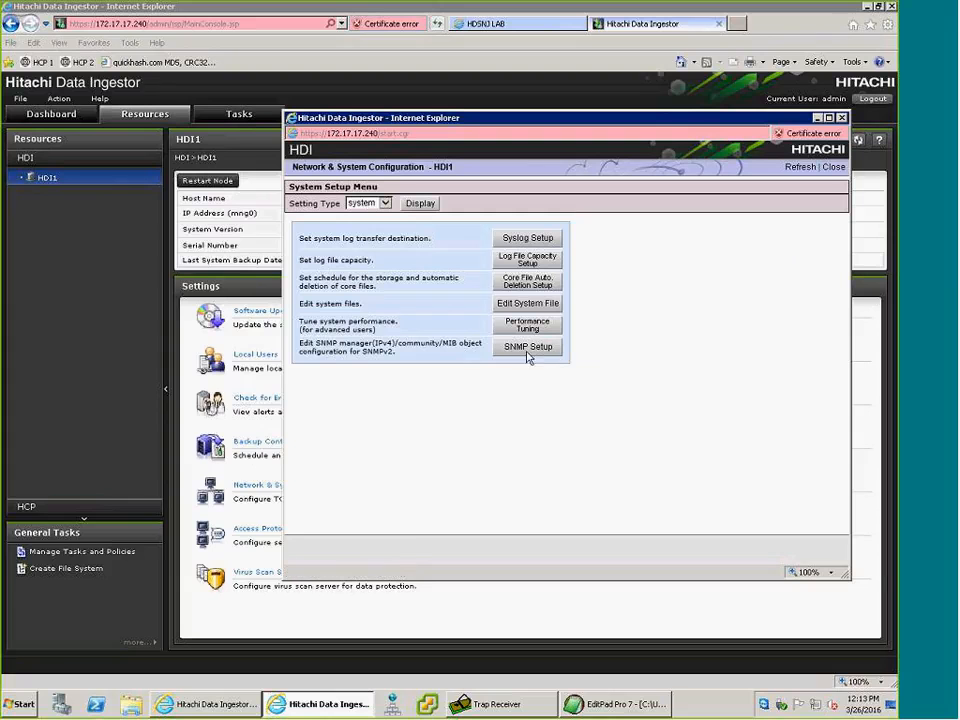
pyautogui.click(528, 347)
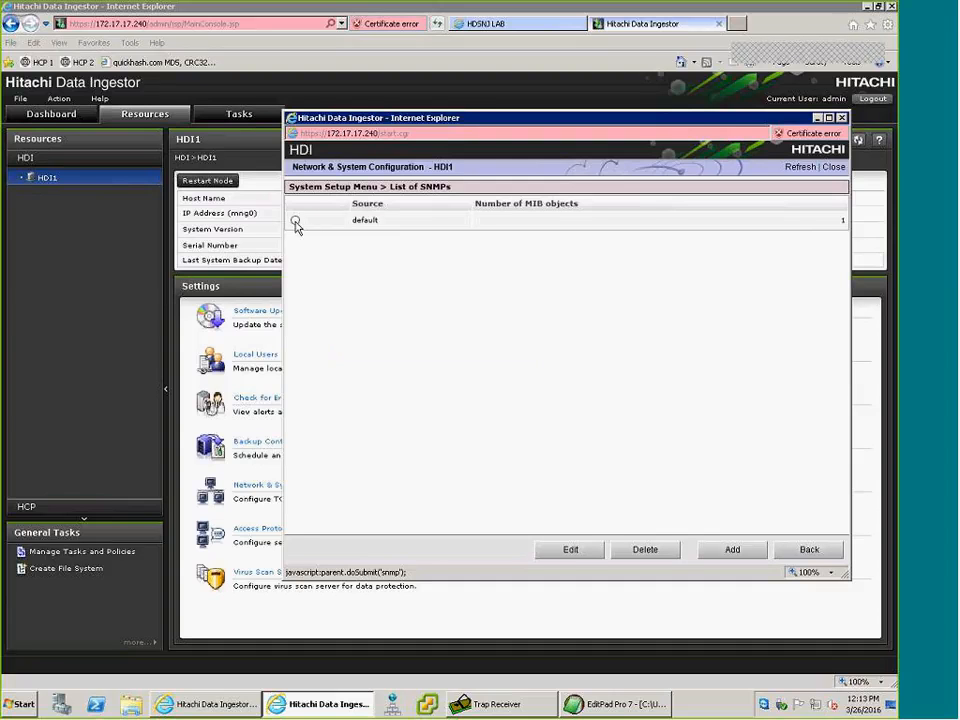
# Open the default SNMP entry for editing and examine its source, community and selectable MIB object.
pyautogui.click(295, 221)
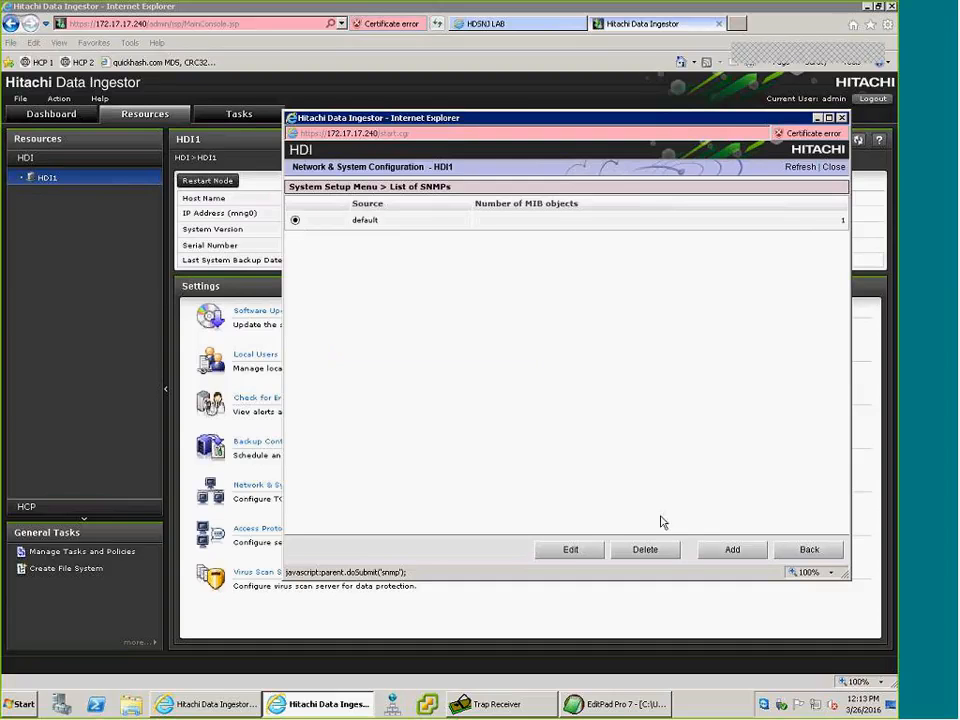
pyautogui.click(572, 552)
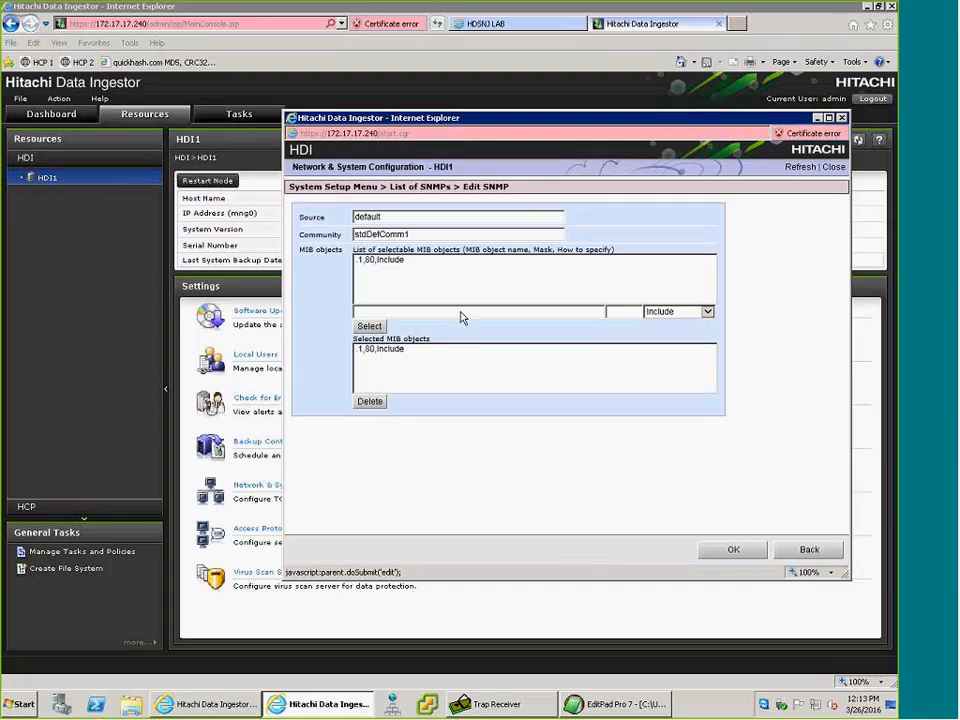
pyautogui.click(397, 220)
pyautogui.moveTo(397, 220); pyautogui.dragTo(335, 226)
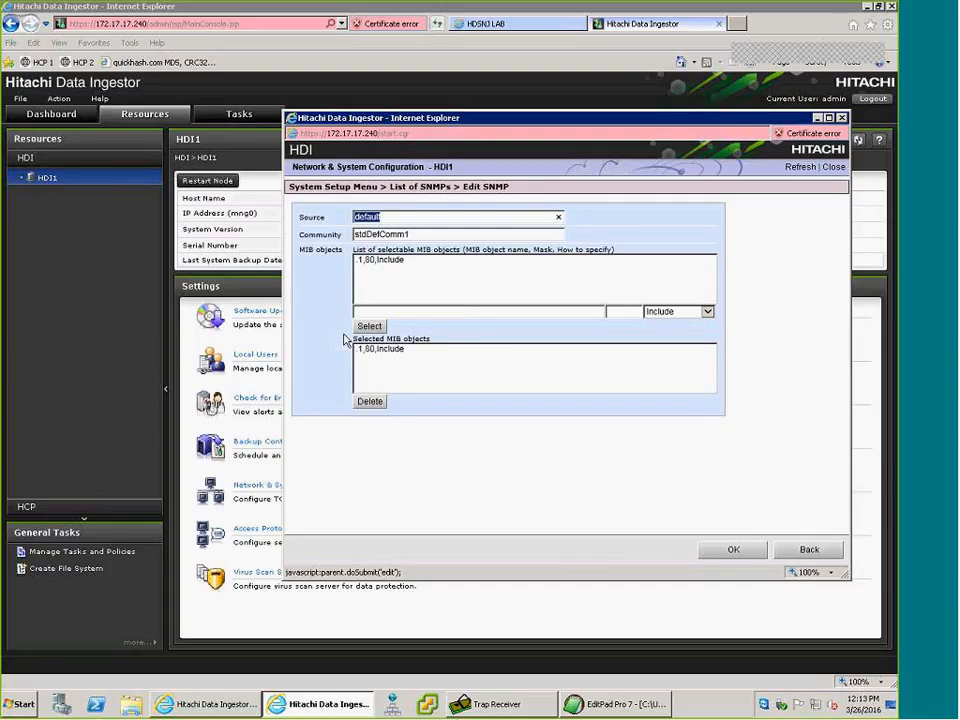
pyautogui.click(425, 236)
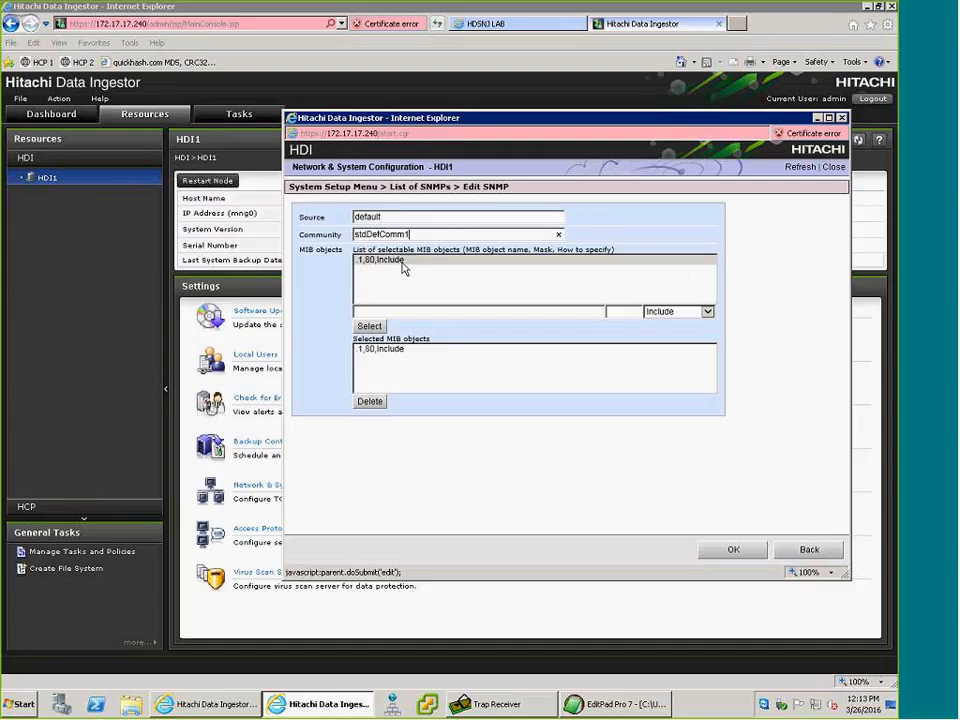
pyautogui.click(402, 262)
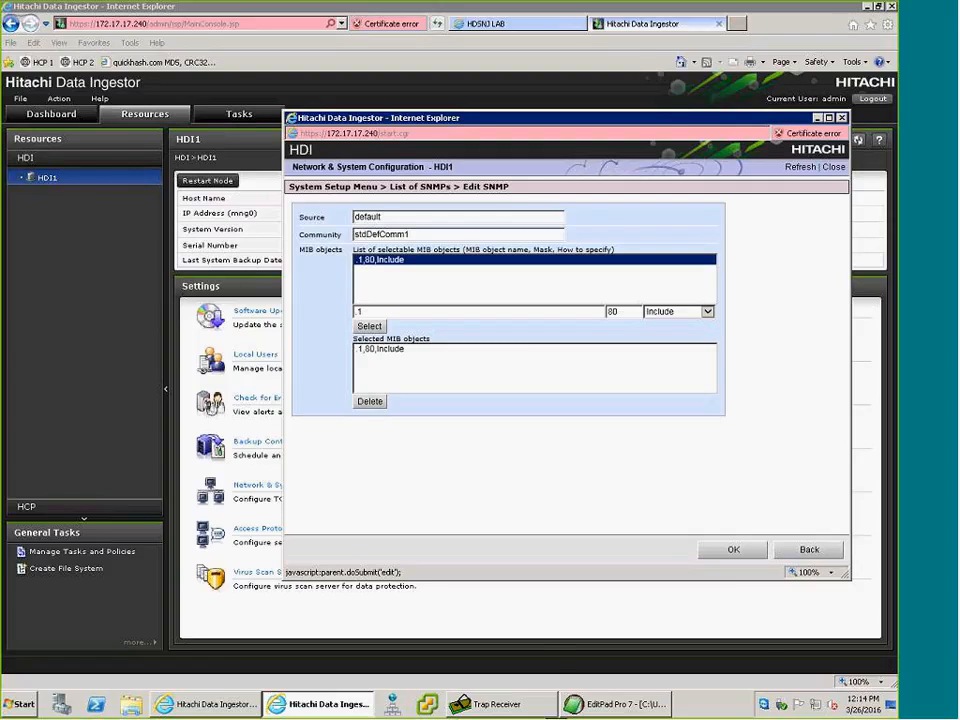
# Switch to EditPad Pro and examine how the 80 and FE masks apply to the stdEventTrapInformation OID in SNMP_MASK.txt.
pyautogui.click(610, 704)
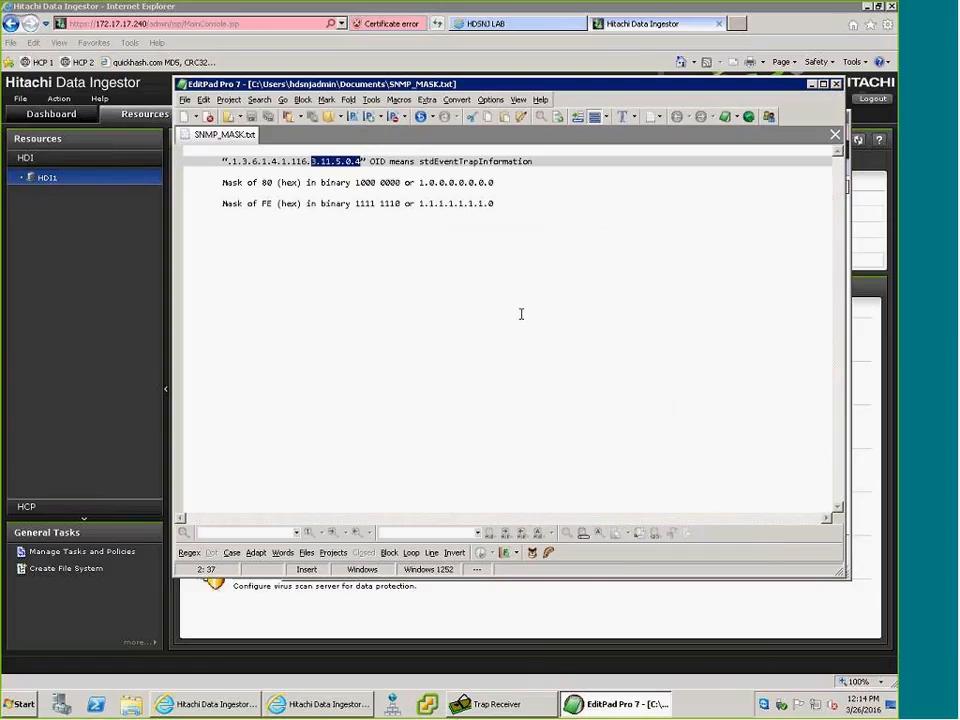
pyautogui.click(518, 311)
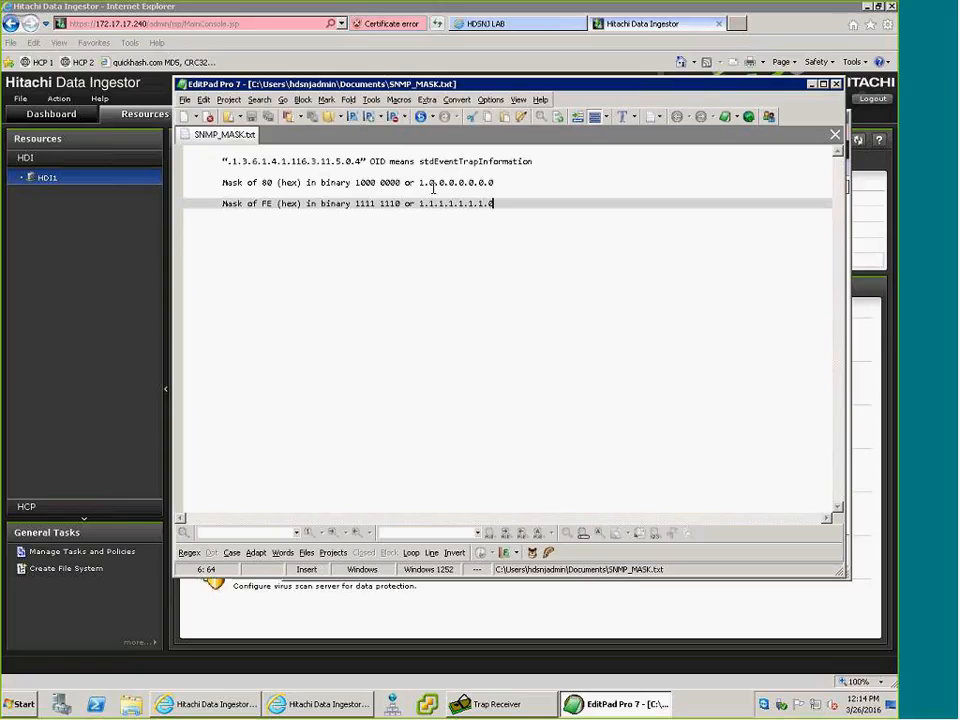
pyautogui.moveTo(501, 184); pyautogui.dragTo(420, 184)
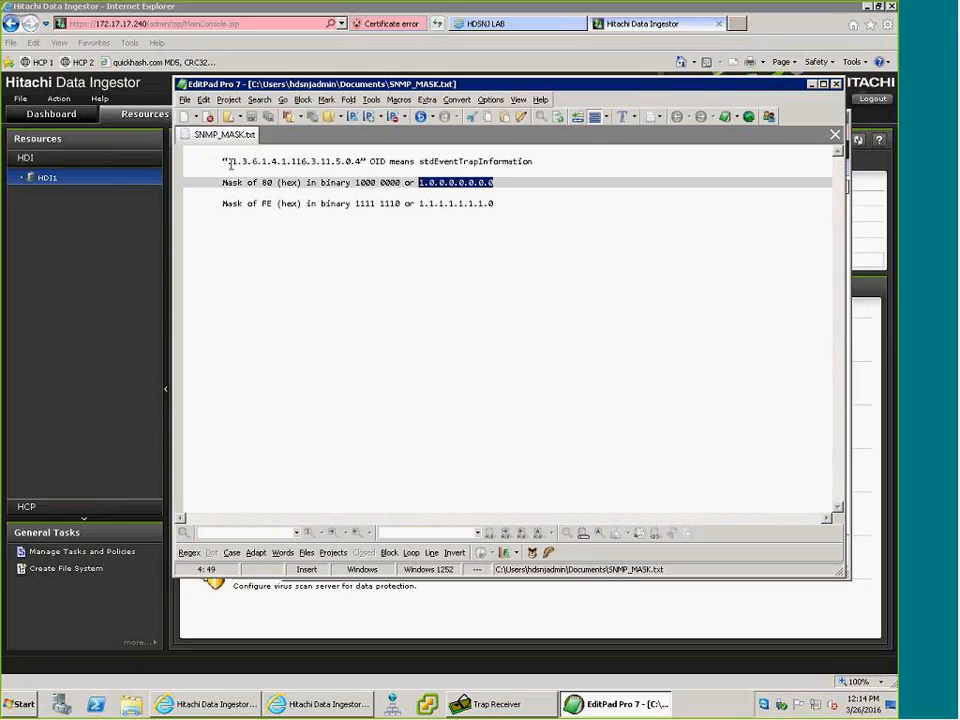
pyautogui.click(225, 161)
pyautogui.moveTo(225, 161); pyautogui.dragTo(362, 161)
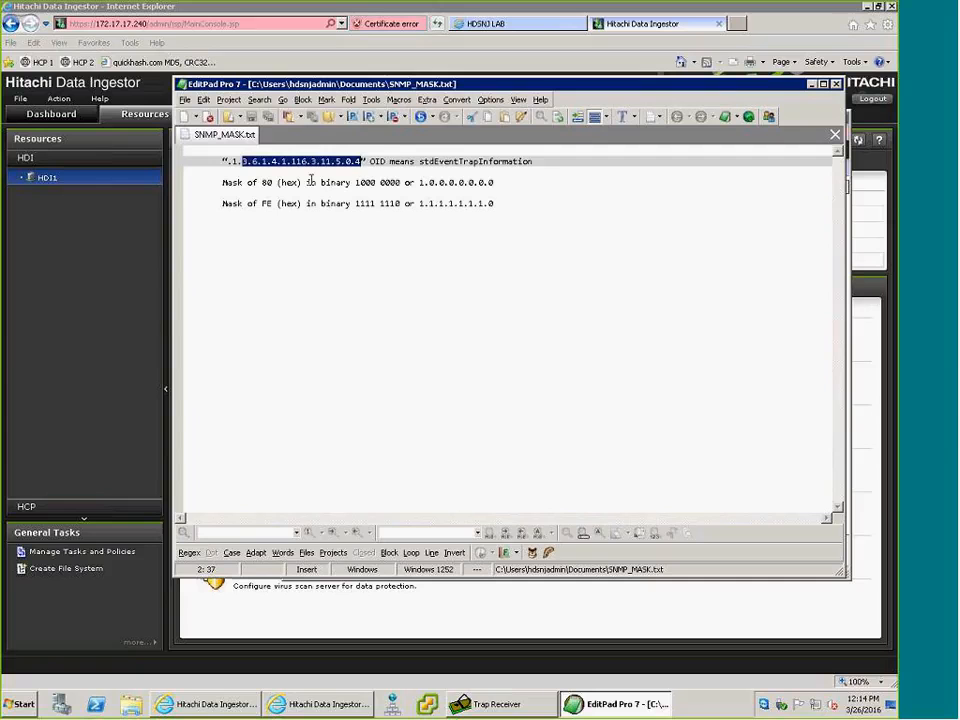
pyautogui.click(284, 204)
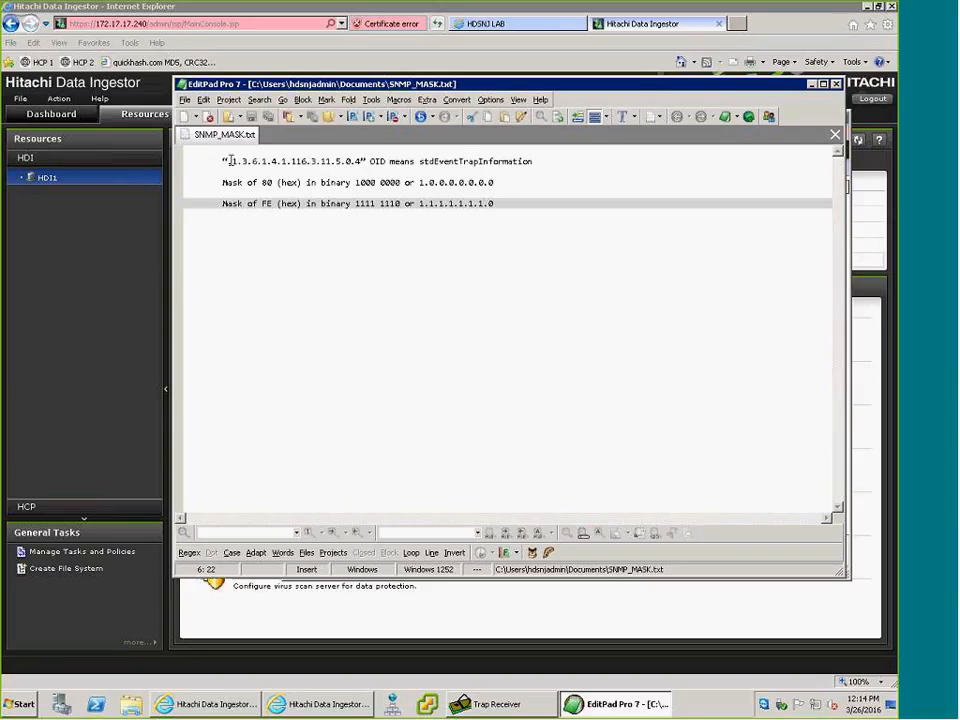
pyautogui.moveTo(230, 160); pyautogui.dragTo(312, 164)
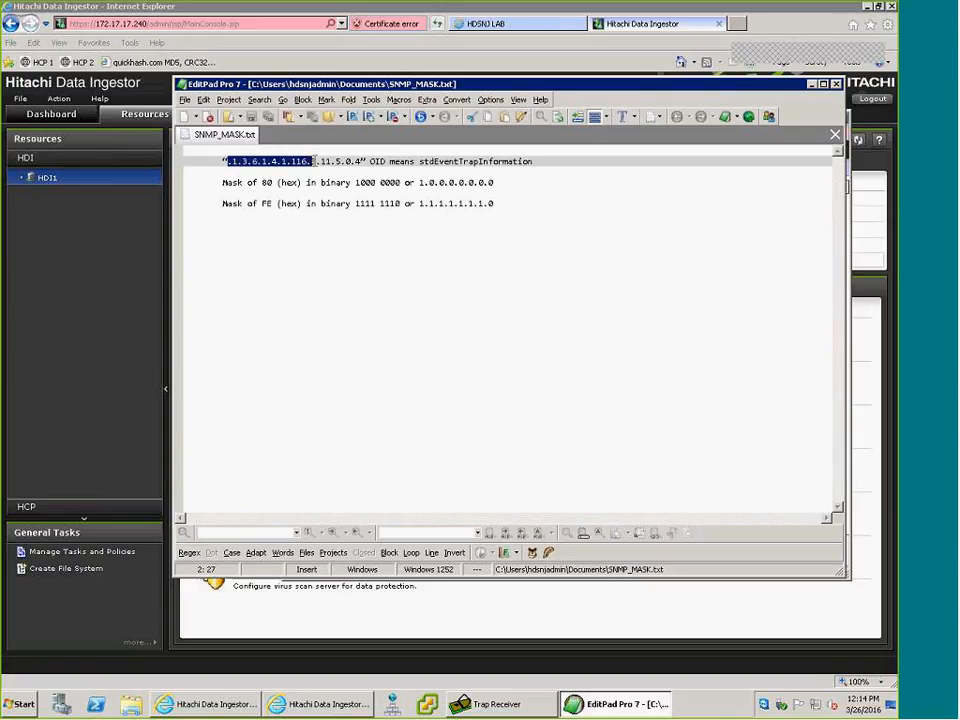
pyautogui.click(315, 161)
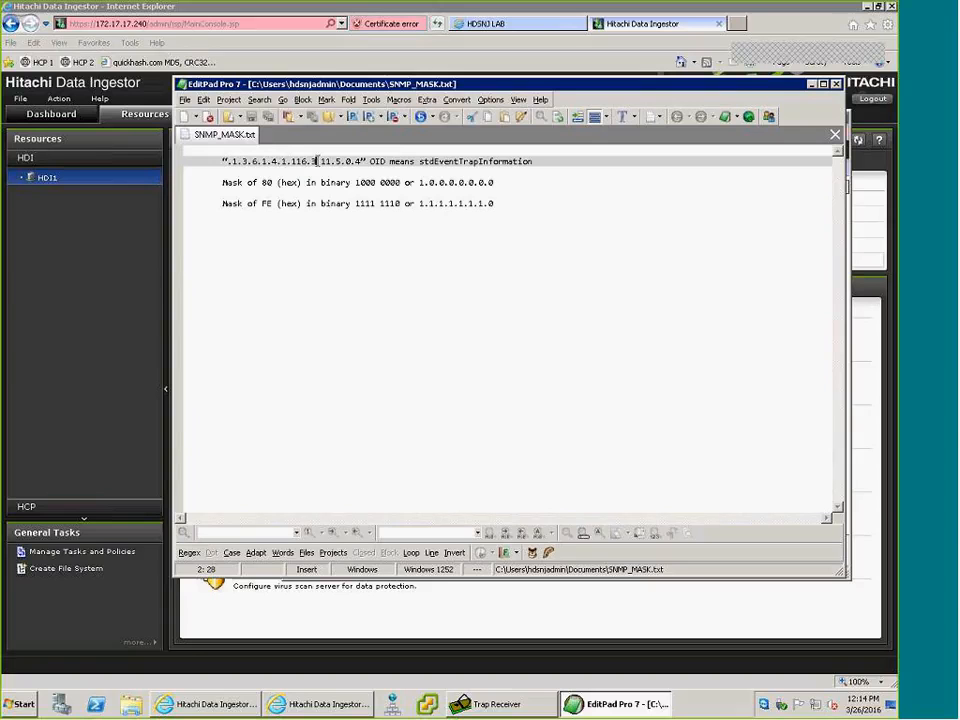
pyautogui.moveTo(312, 161); pyautogui.dragTo(362, 160)
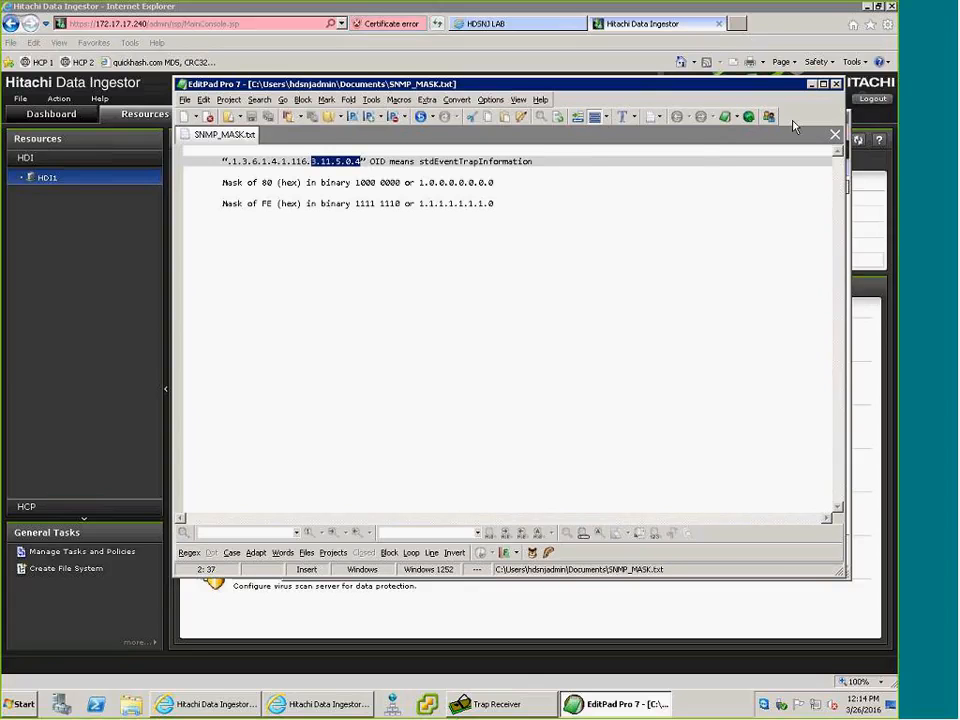
pyautogui.click(811, 84)
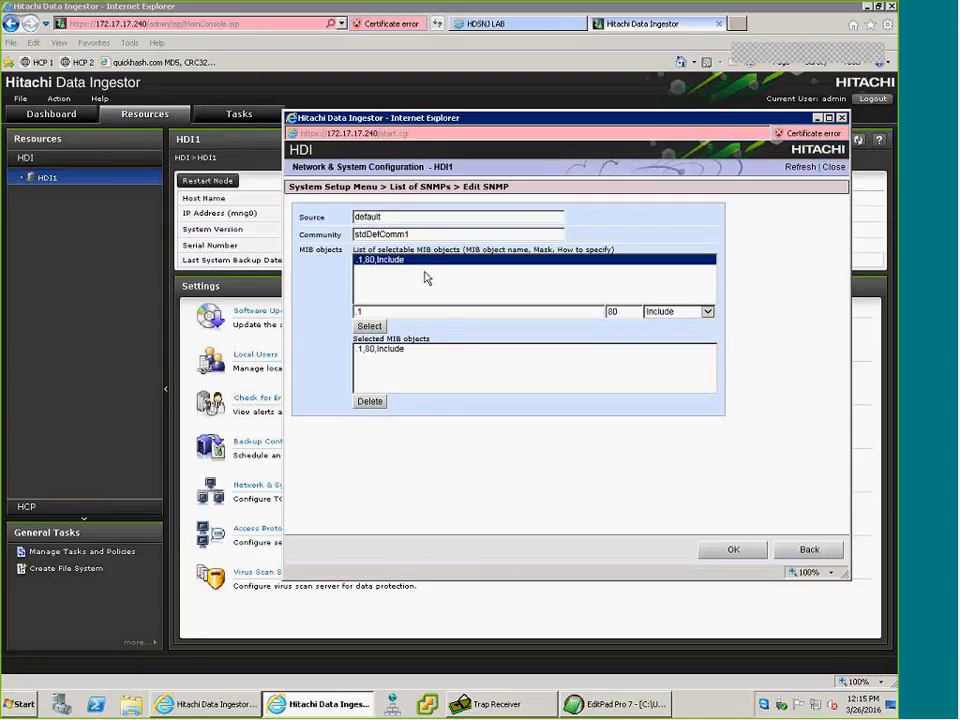
# Confirm the default SNMP entry, and start a new SNMP entry with source Test1 and community public.
pyautogui.click(735, 551)
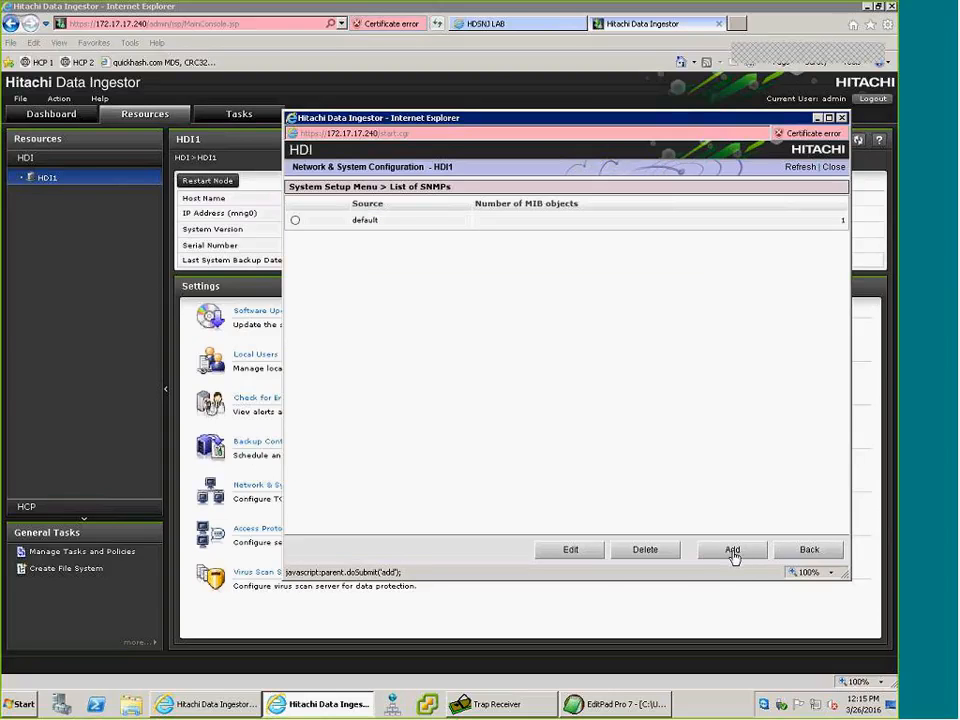
pyautogui.click(734, 556)
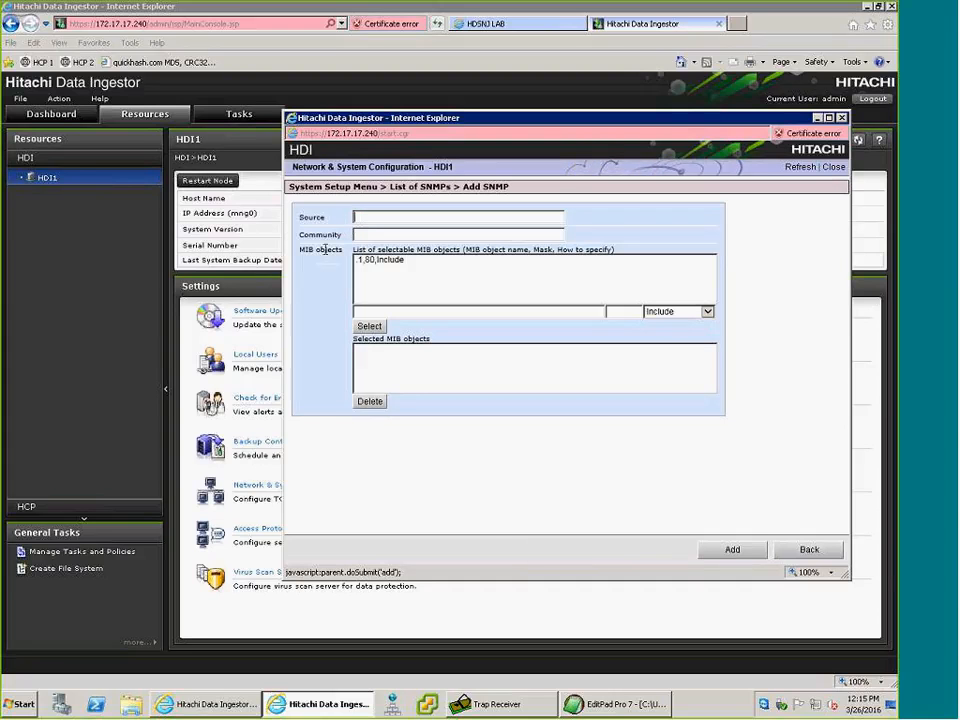
pyautogui.write('Test1')
pyautogui.press('Tab')
pyautogui.write('publi')
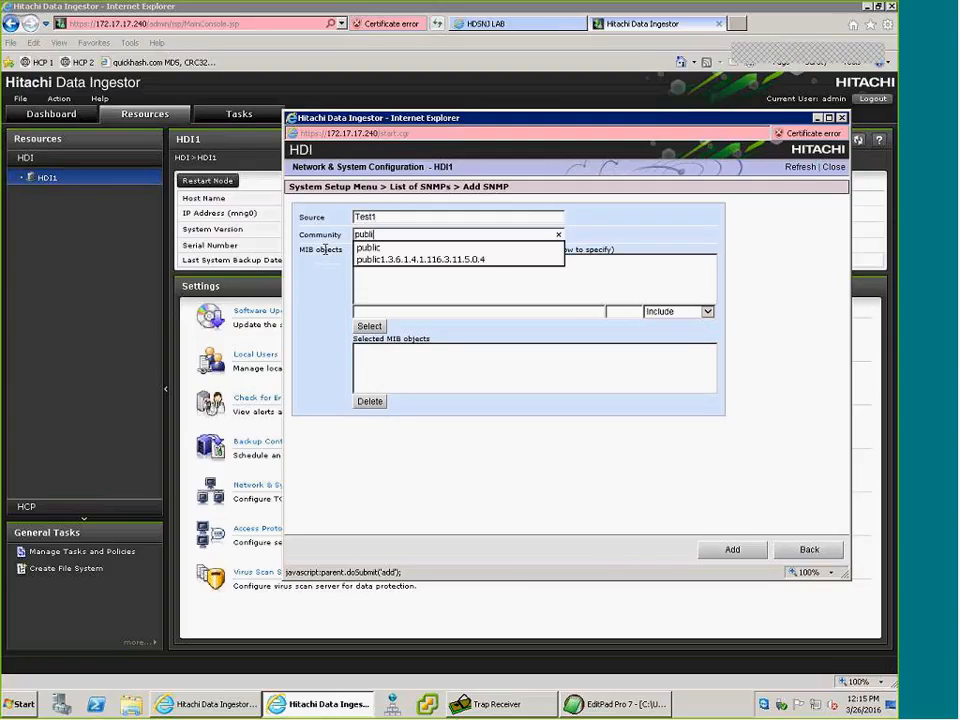
pyautogui.write('c')
pyautogui.press('Tab')
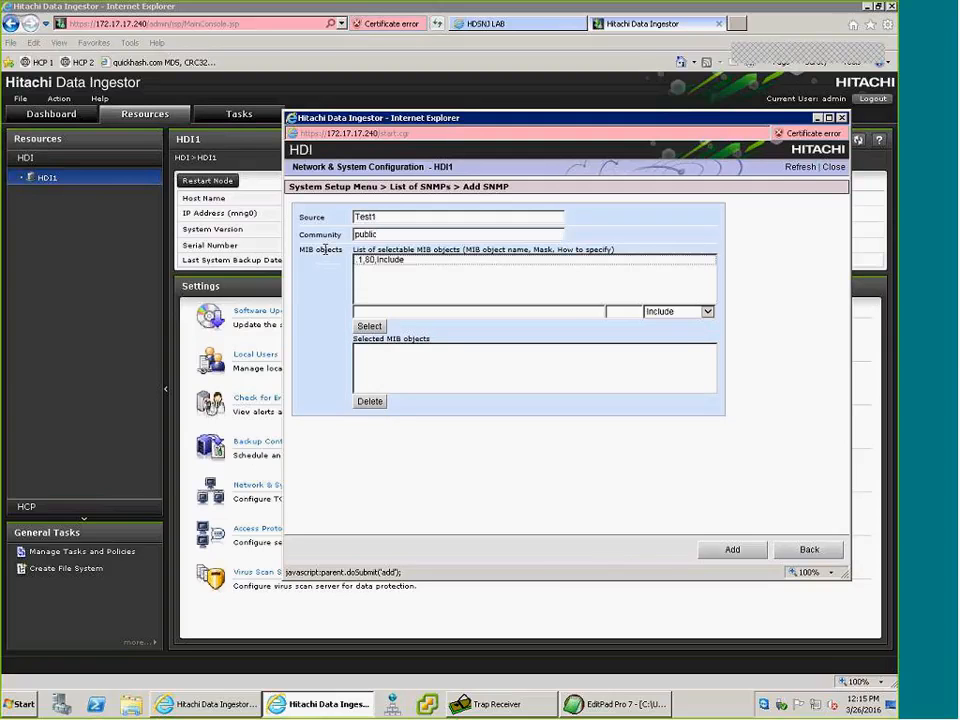
# Assign the MIB object .1,80,Include to the new SNMP entry and add the entry to the list.
pyautogui.click(381, 260)
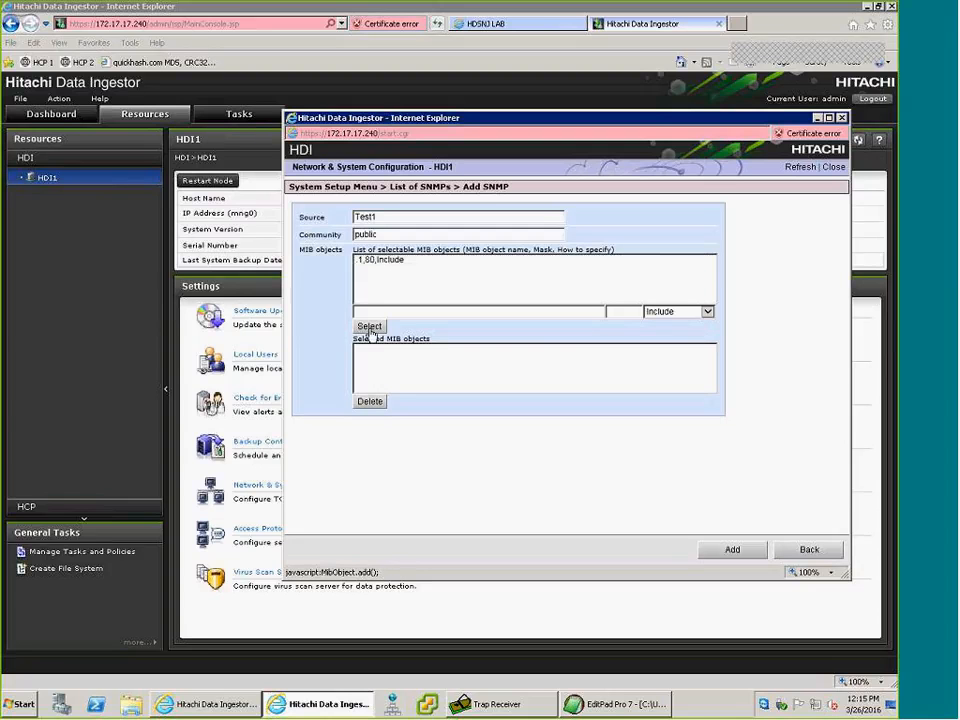
pyautogui.click(372, 262)
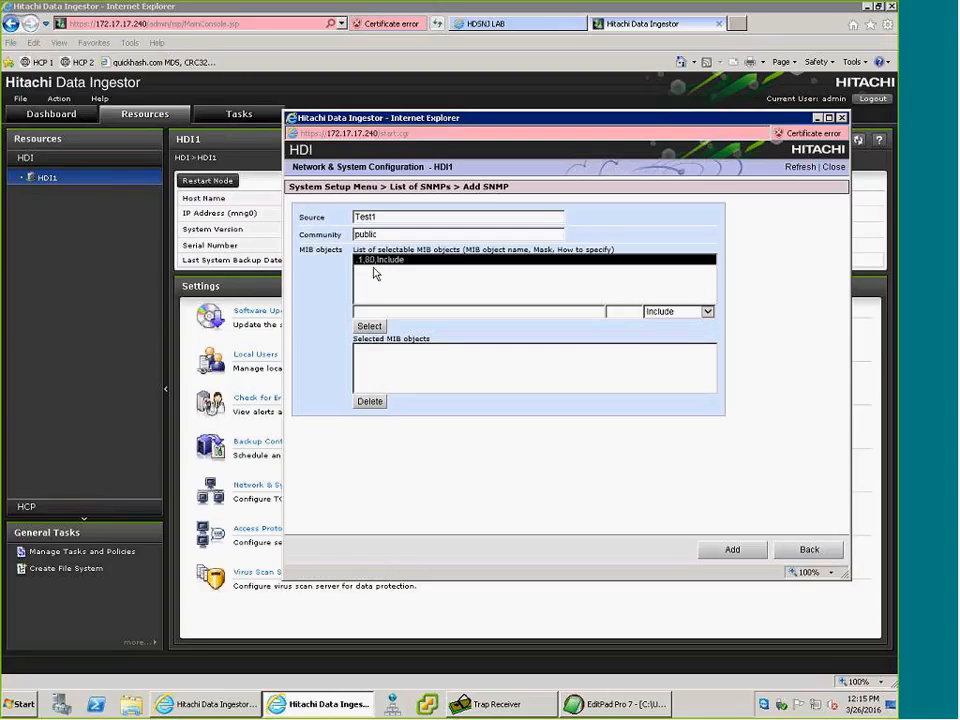
pyautogui.click(370, 330)
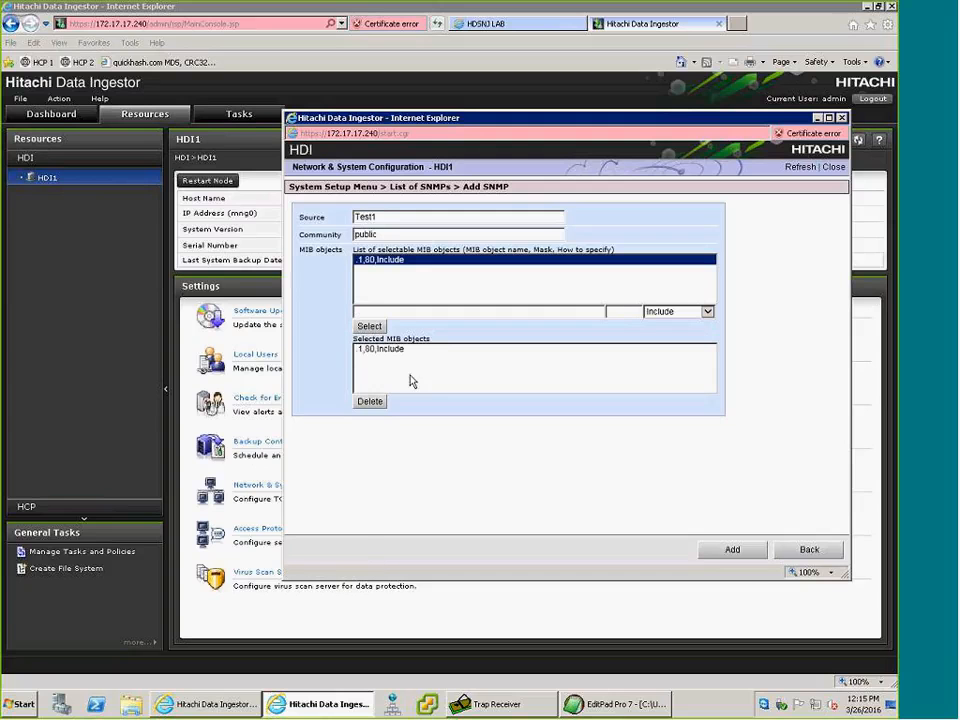
pyautogui.click(733, 550)
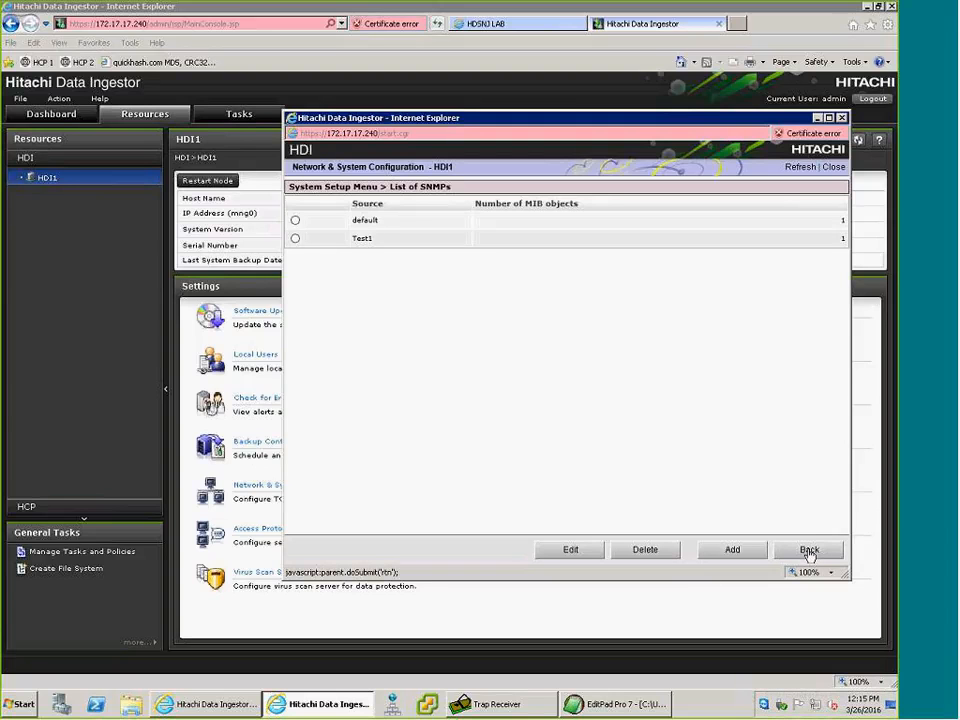
# Return to the System Setup Menu and display /etc/snmp/snmpd.conf in the system file editor.
pyautogui.click(809, 551)
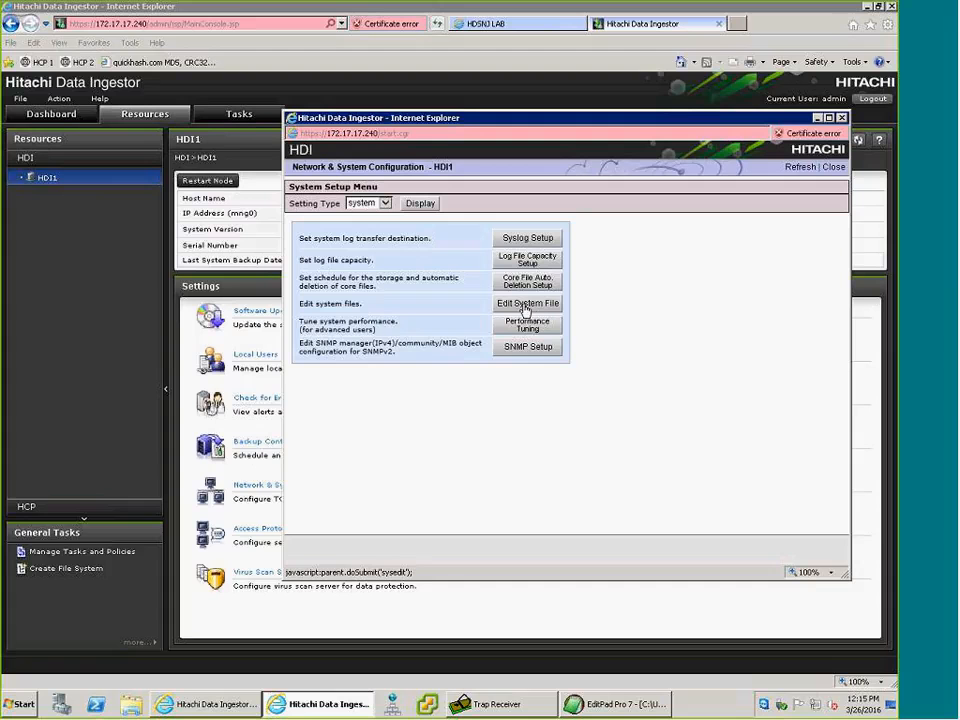
pyautogui.click(527, 305)
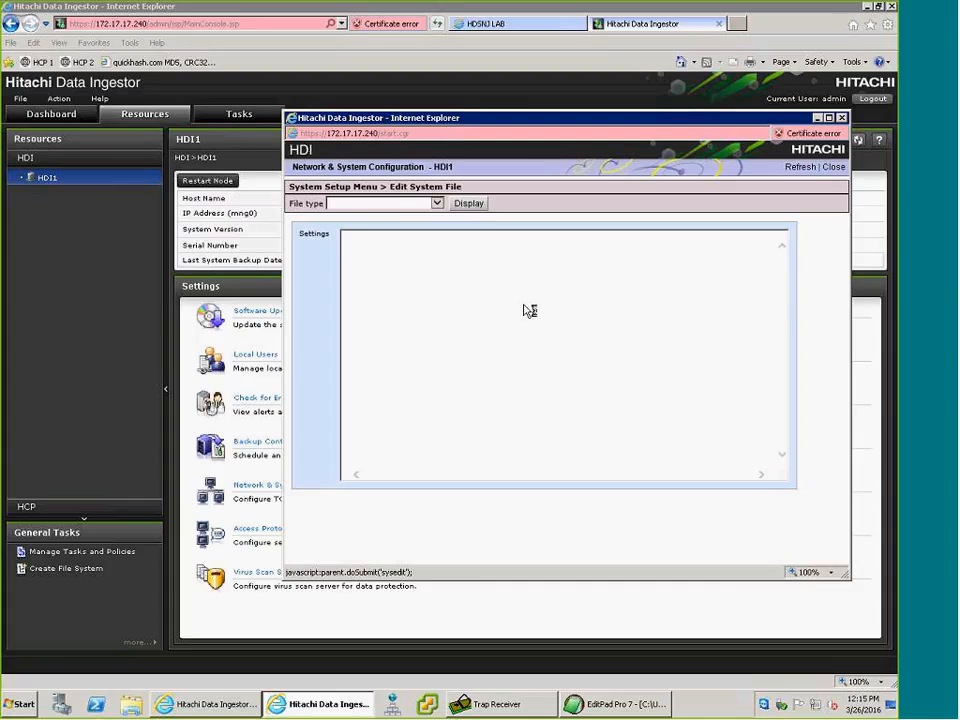
pyautogui.click(437, 203)
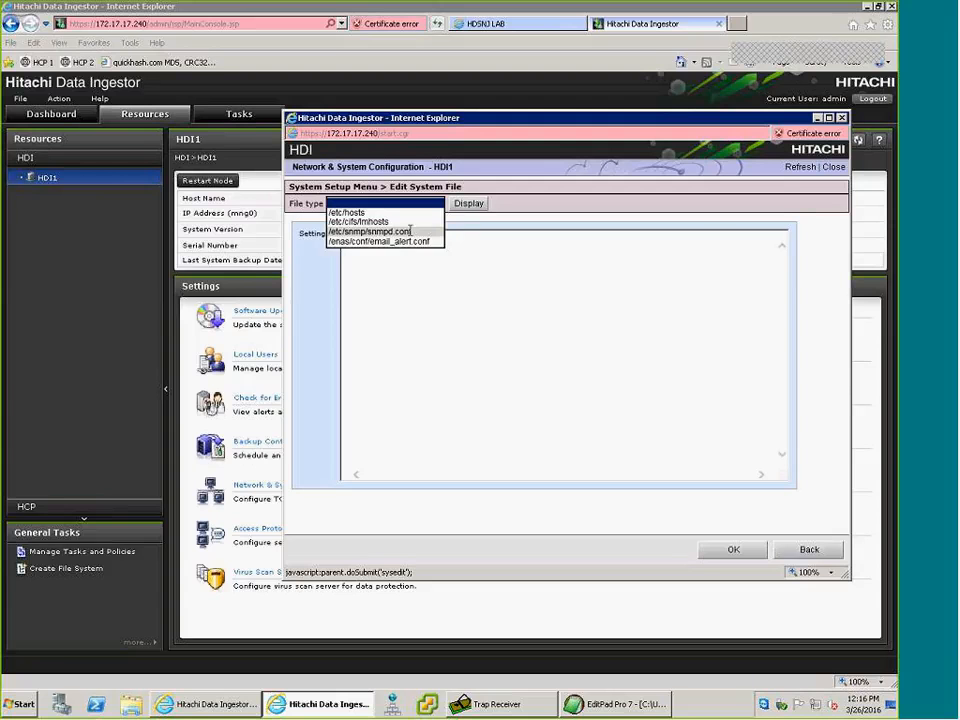
pyautogui.click(410, 233)
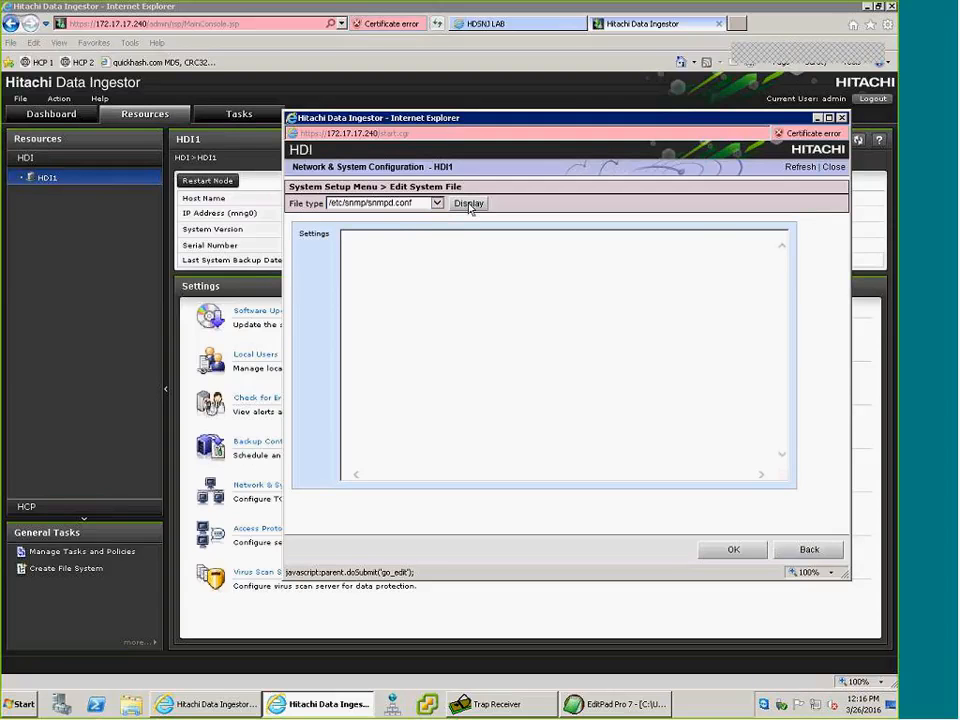
pyautogui.click(469, 204)
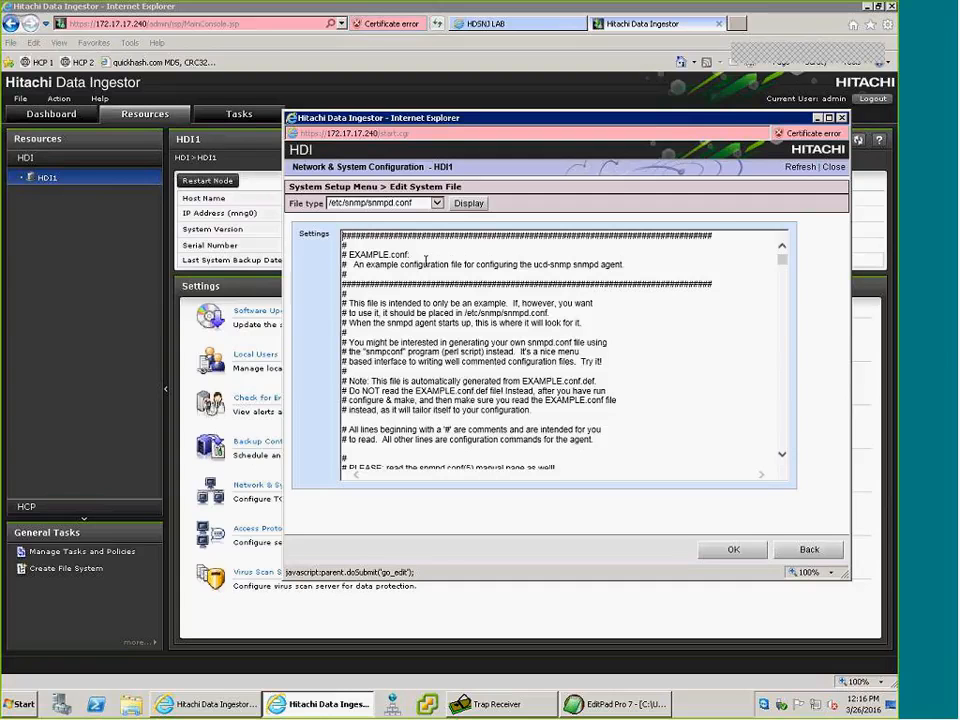
pyautogui.press('Return')
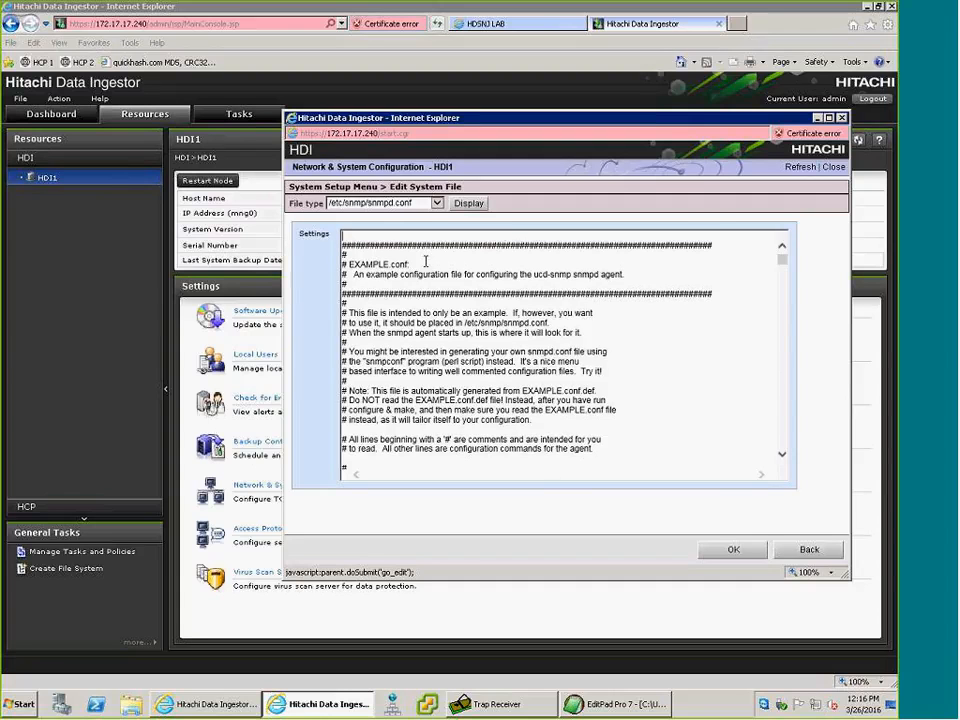
pyautogui.write('trap2sink 172.17.17.221 stdDefComm1 162')
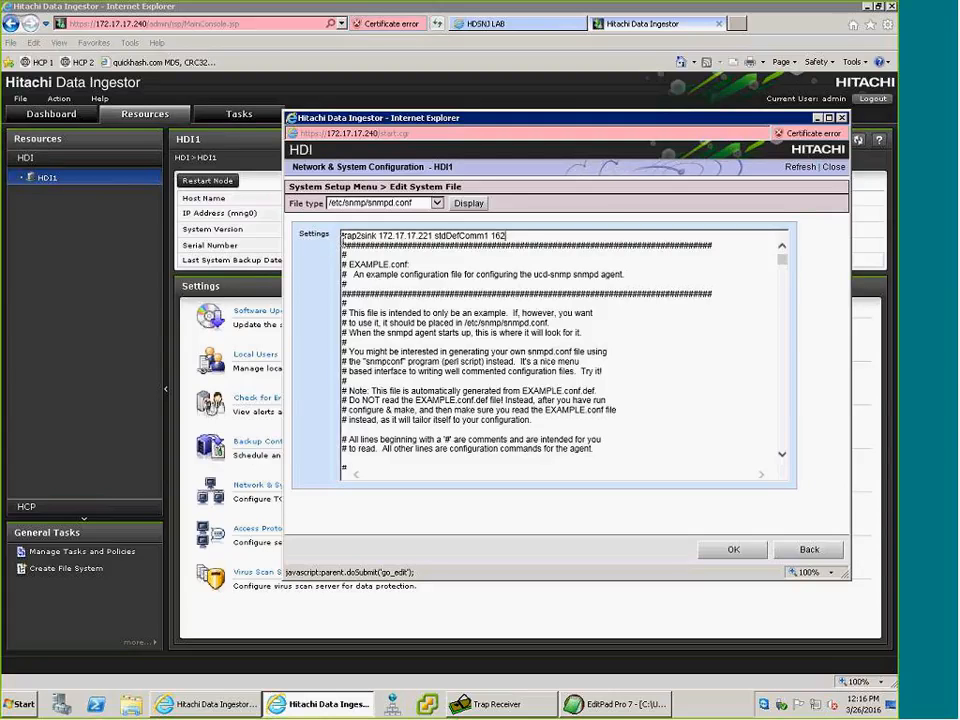
pyautogui.doubleClick(372, 236)
pyautogui.click(381, 236)
pyautogui.moveTo(380, 236); pyautogui.dragTo(431, 237)
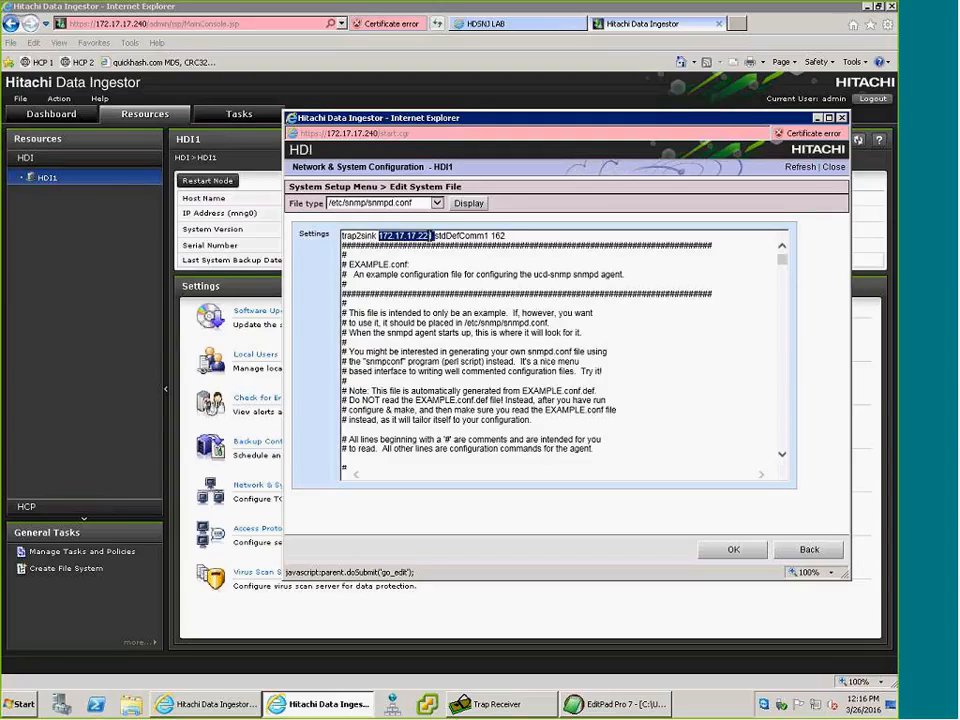
pyautogui.click(437, 237)
pyautogui.doubleClick(463, 237)
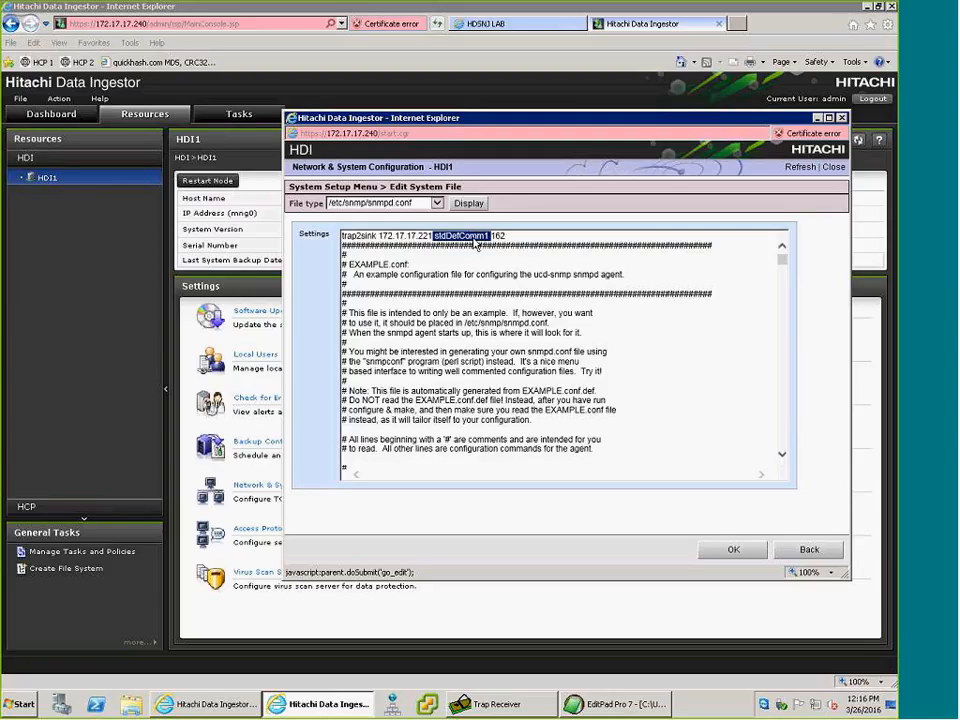
# Review the port number at the end of the trap2sink line in snmpd.conf.
pyautogui.click(520, 236)
pyautogui.doubleClick(495, 236)
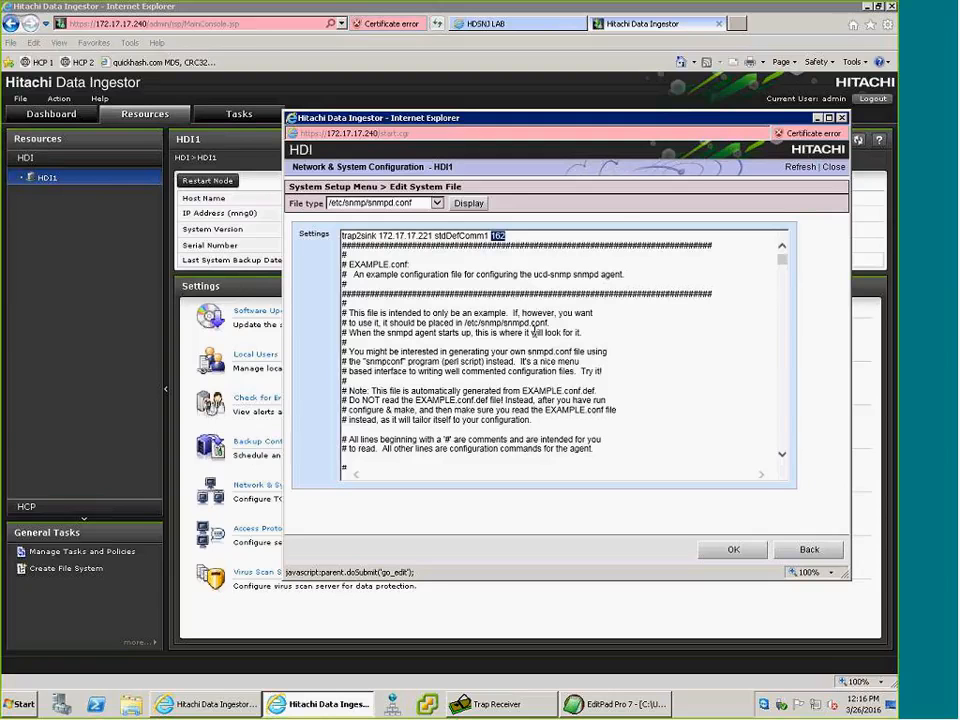
# Open the Single Node Administrator's Guide from the online manuals and enlarge its page area by collapsing the PDF tools pane.
pyautogui.click(97, 104)
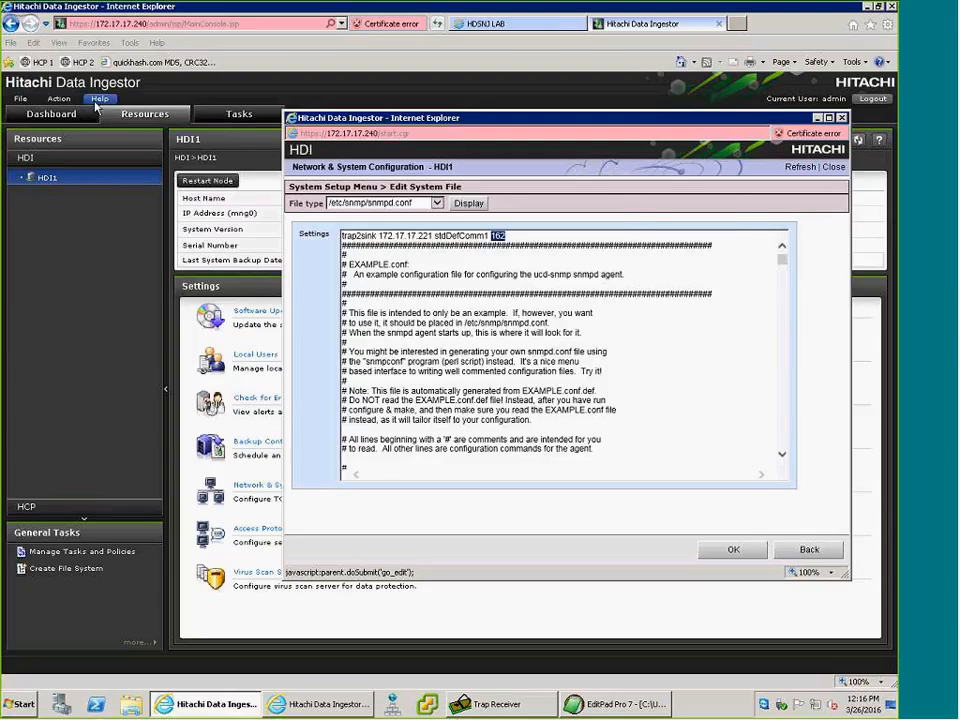
pyautogui.click(102, 114)
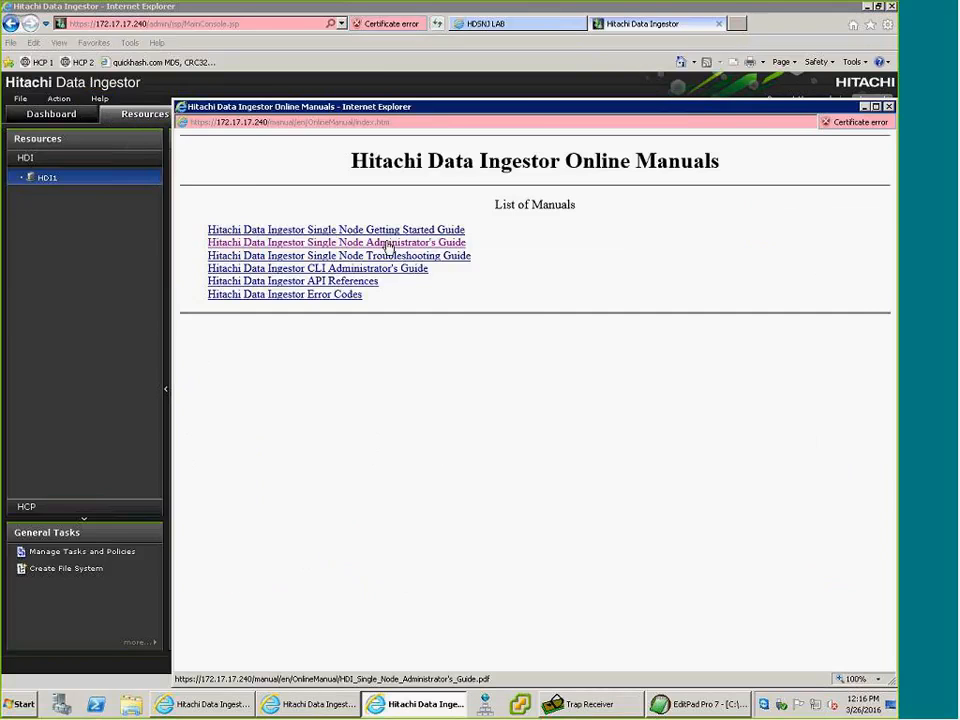
pyautogui.click(389, 247)
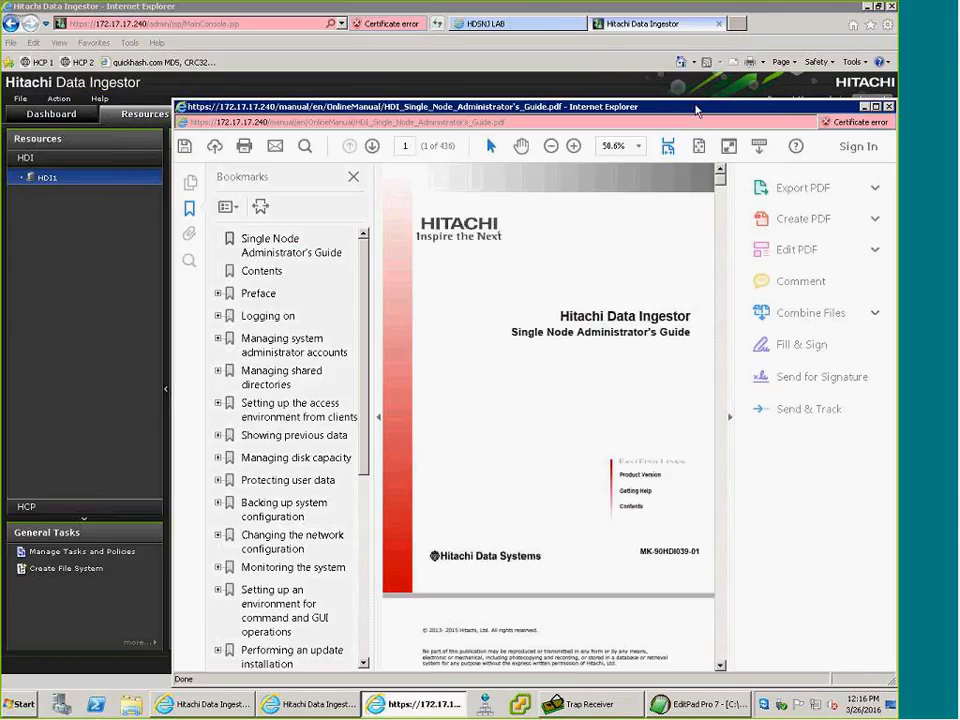
pyautogui.moveTo(672, 104); pyautogui.dragTo(595, 66)
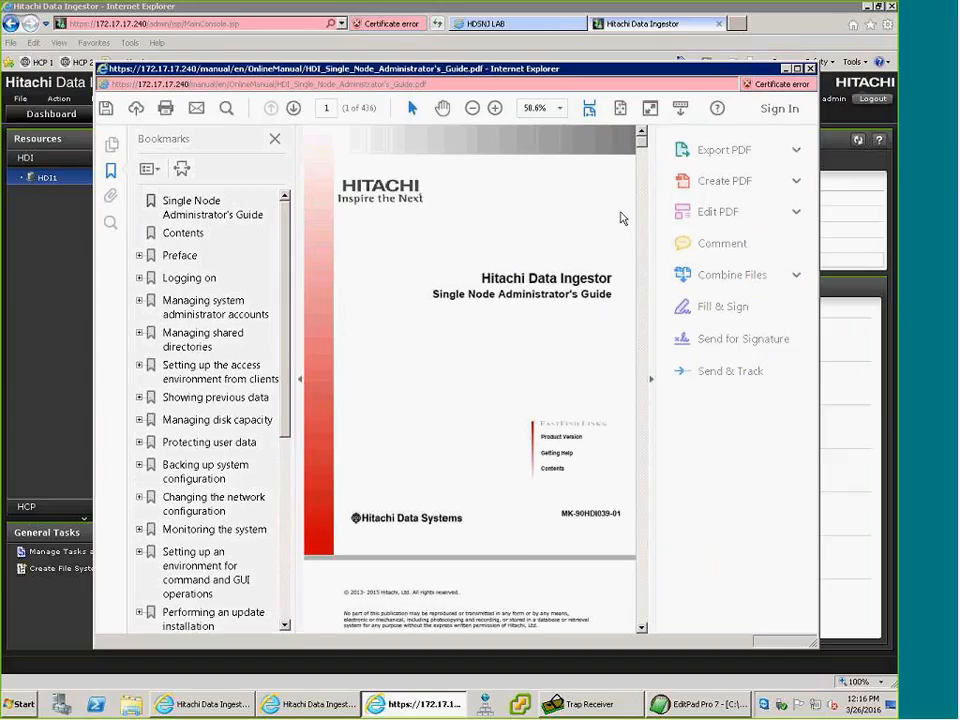
pyautogui.click(651, 381)
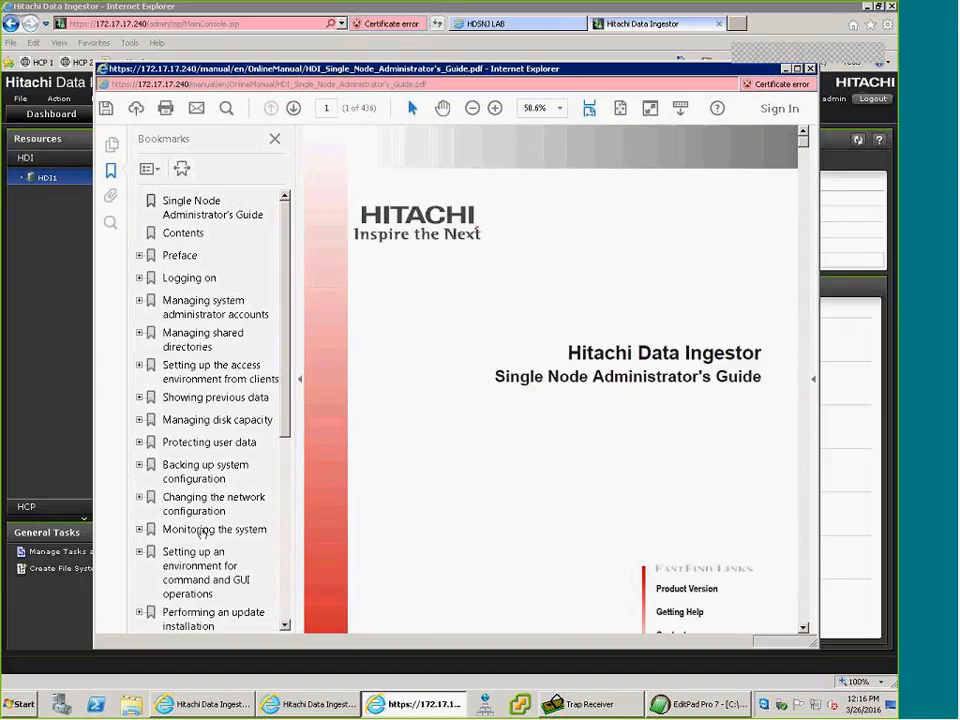
# Find the Using SNMPv2 section in the Monitoring the system chapter and highlight the trap2sink syntax and example.
pyautogui.click(201, 535)
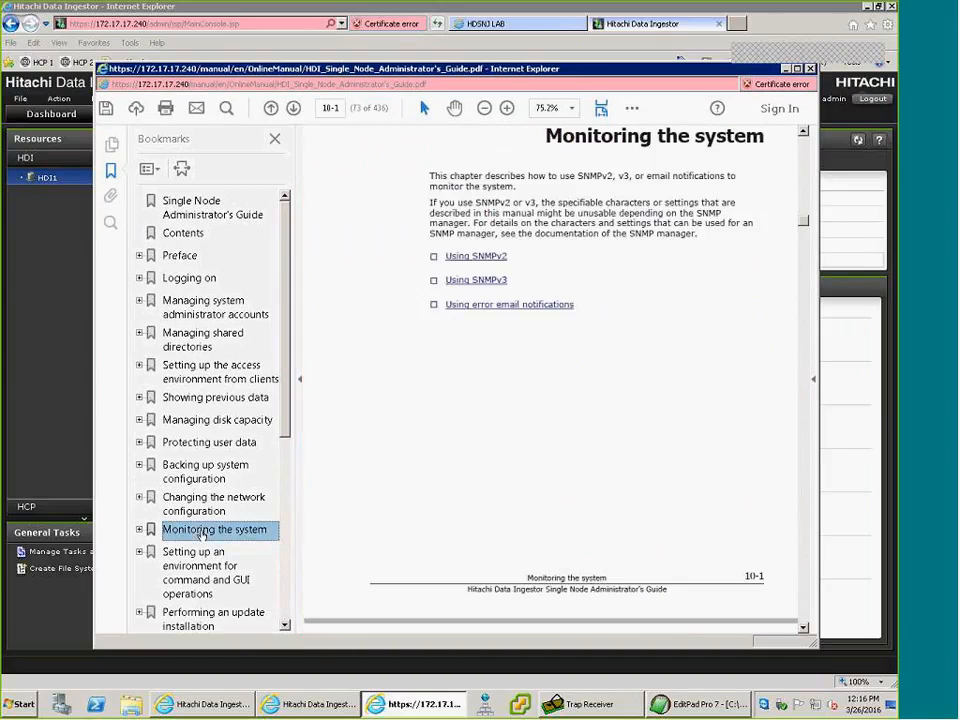
pyautogui.click(465, 257)
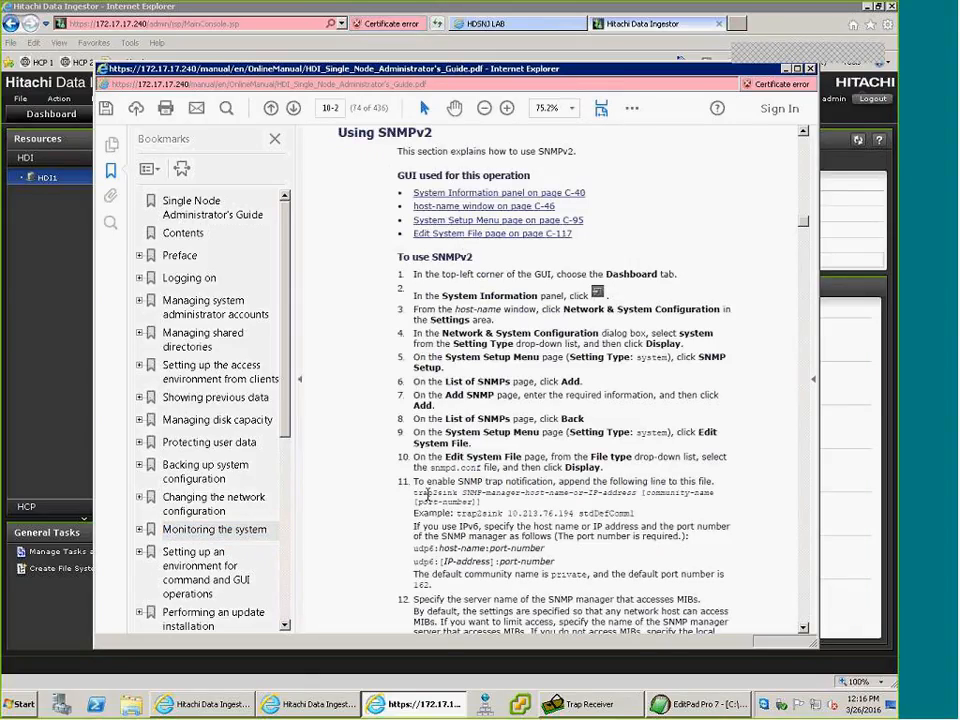
pyautogui.moveTo(427, 494); pyautogui.dragTo(611, 512)
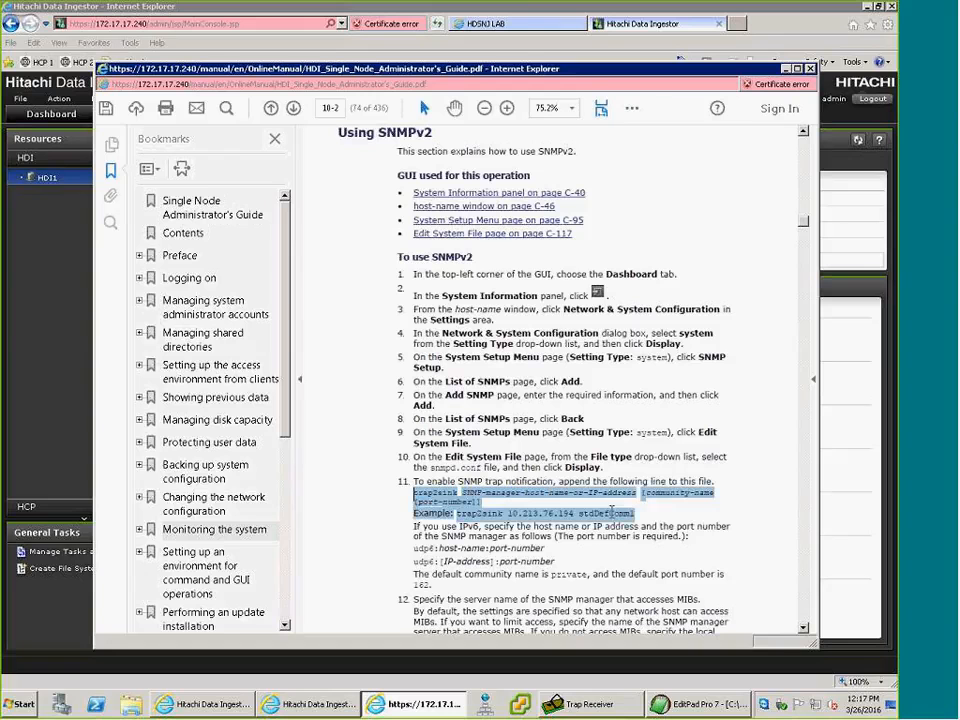
# Go to the guide's Using SNMPv3 section and highlight the rouser and createUser lines for SNMP management users.
pyautogui.click(139, 530)
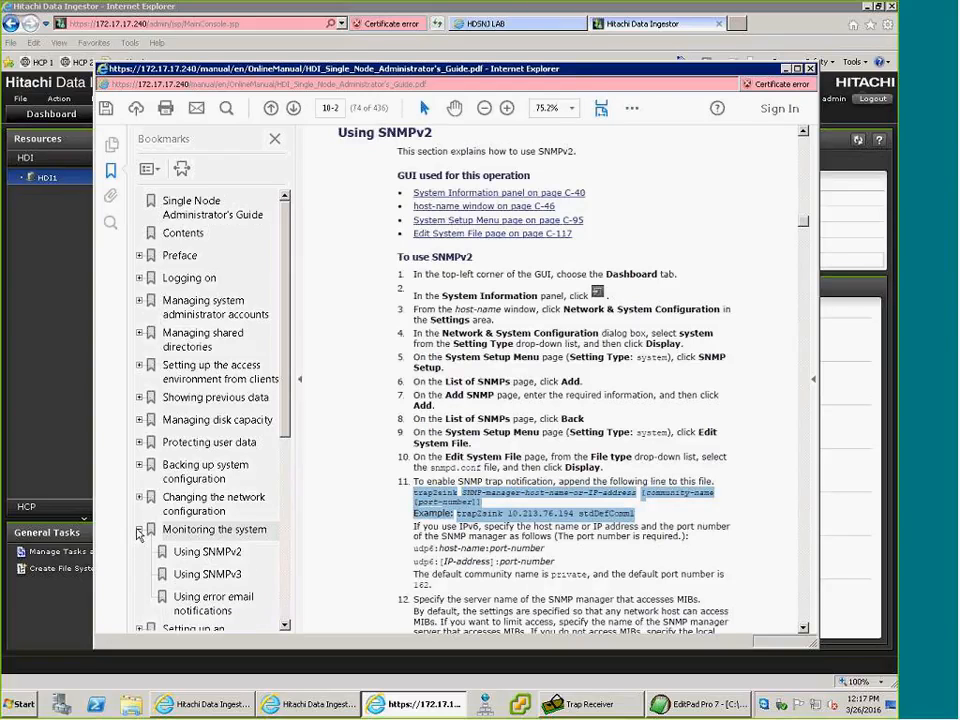
pyautogui.click(210, 575)
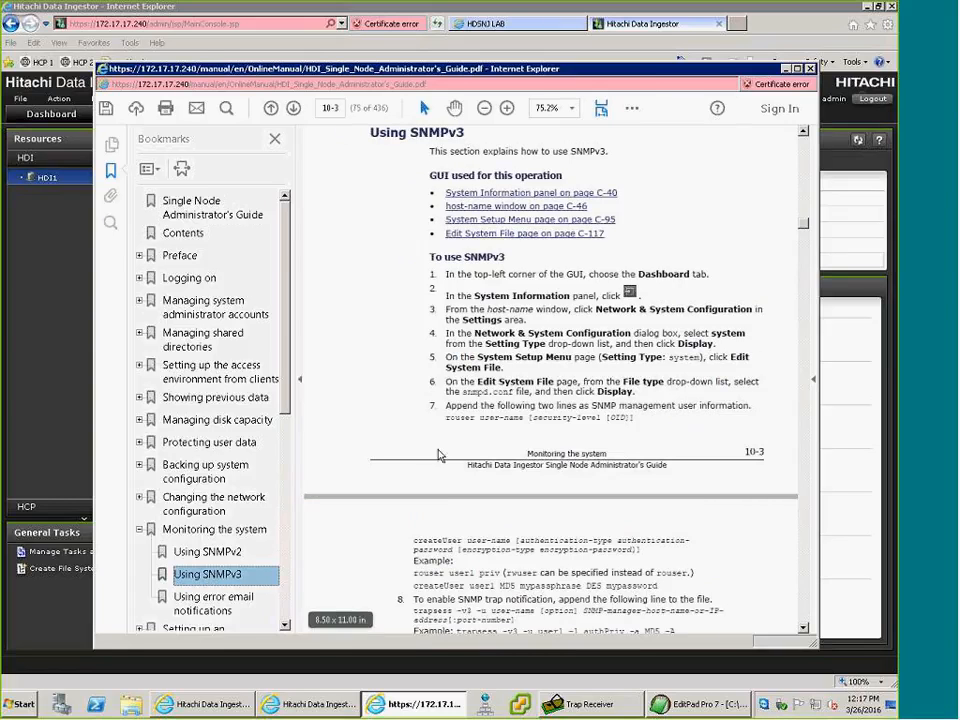
pyautogui.moveTo(442, 418); pyautogui.dragTo(662, 545)
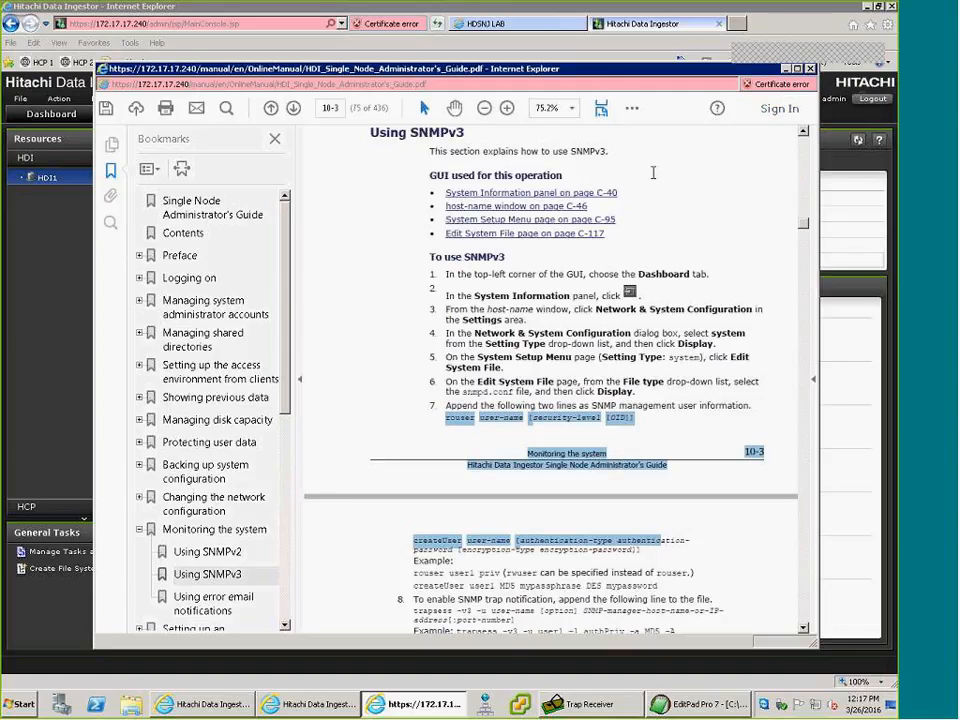
# Close the guide and apply the edited snmpd.conf in the Edit System File window.
pyautogui.click(810, 69)
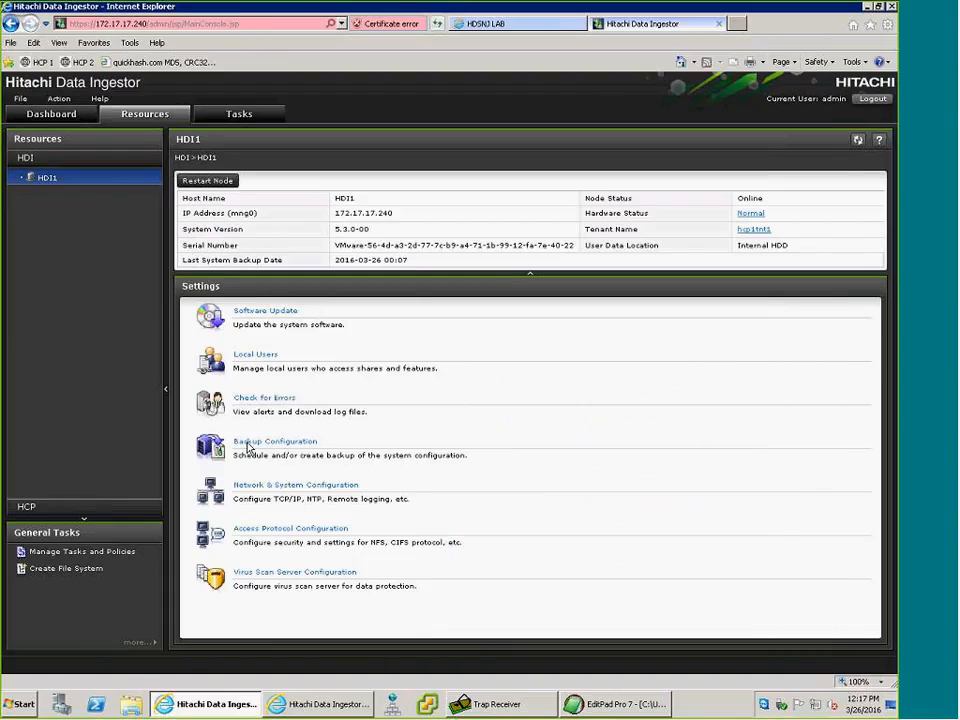
pyautogui.click(318, 704)
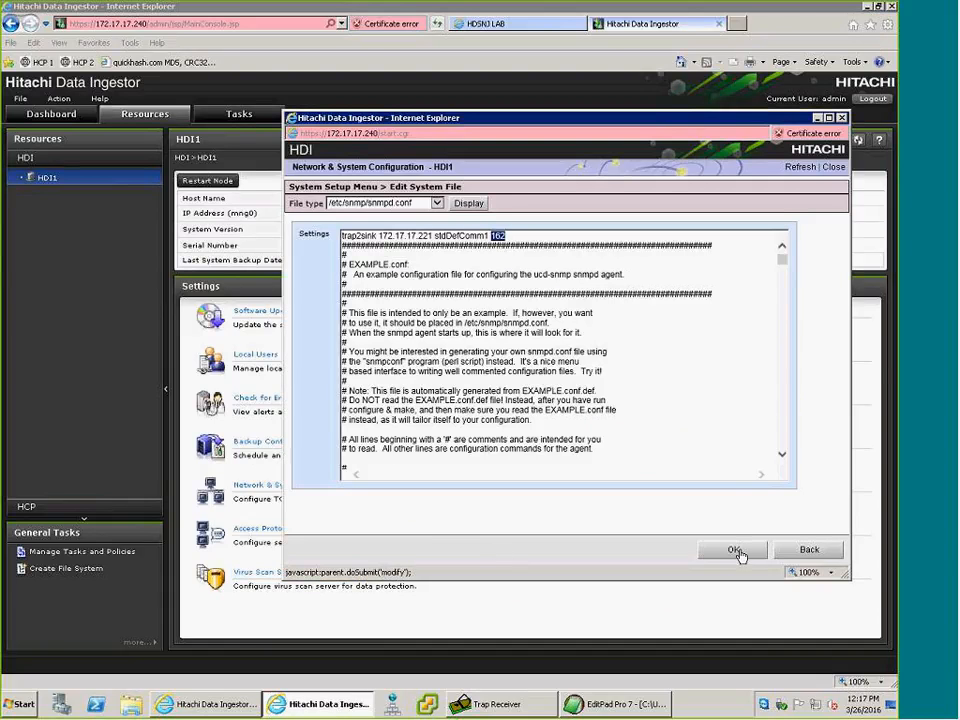
pyautogui.click(734, 550)
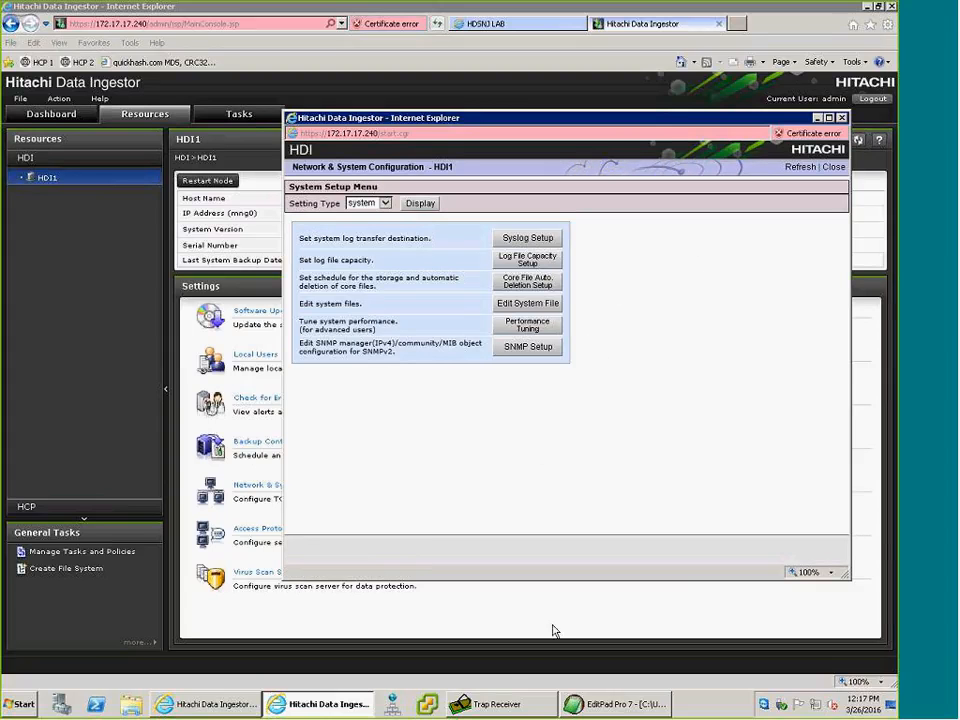
# Switch to Trap Receiver and examine the variable bindings of the 10:31:17 trap and of the previous trap.
pyautogui.click(500, 705)
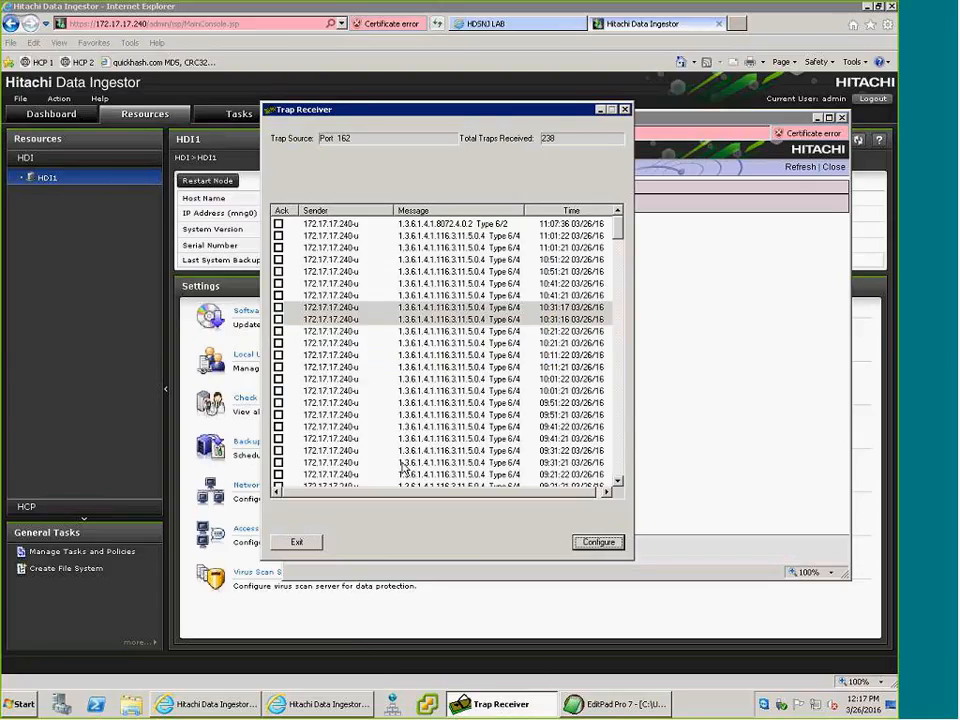
pyautogui.click(398, 308)
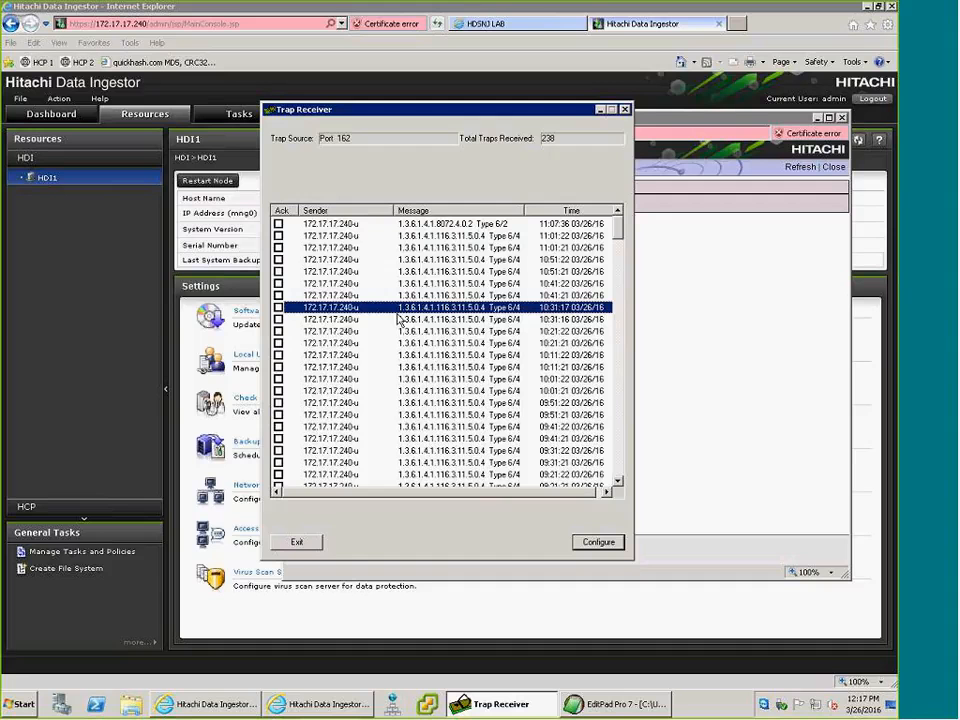
pyautogui.doubleClick(378, 309)
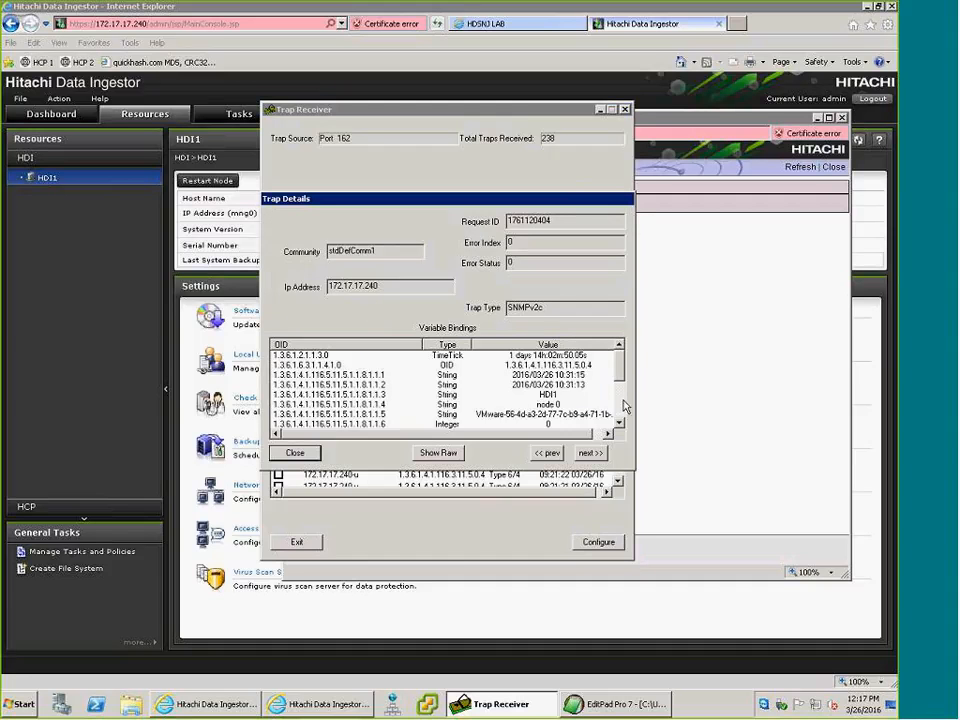
pyautogui.click(621, 405)
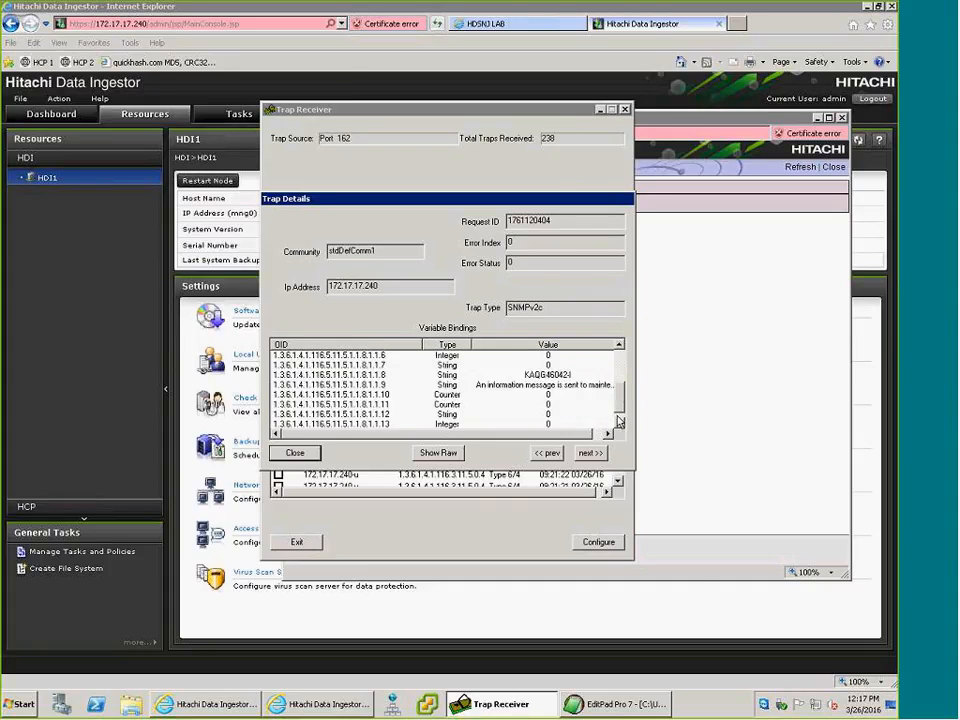
pyautogui.scroll(-1, 614, 413)
pyautogui.click(550, 452)
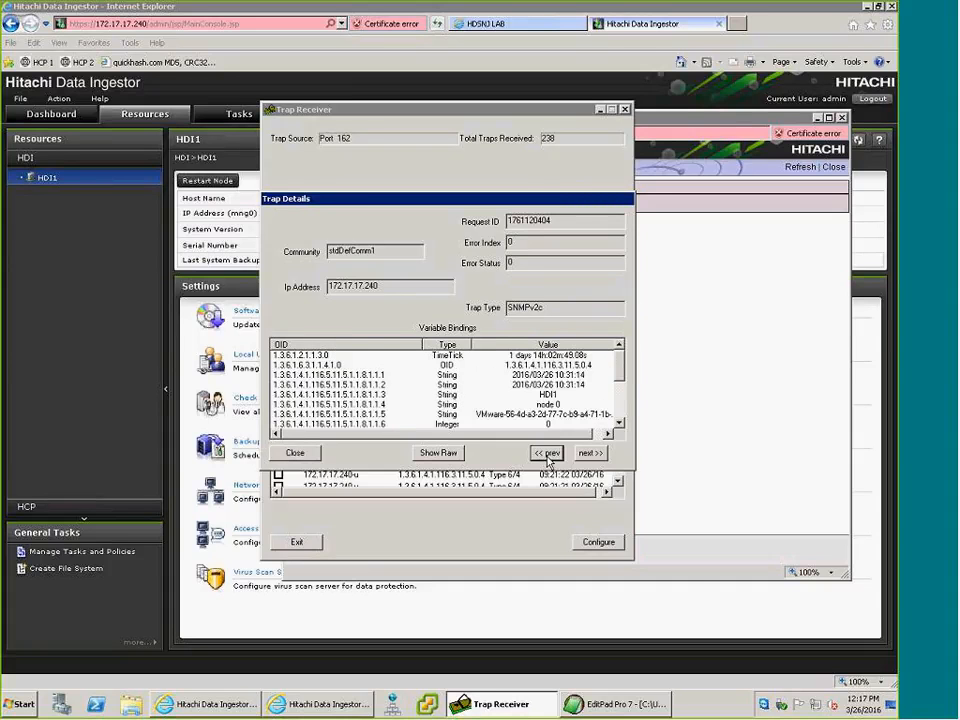
pyautogui.click(623, 404)
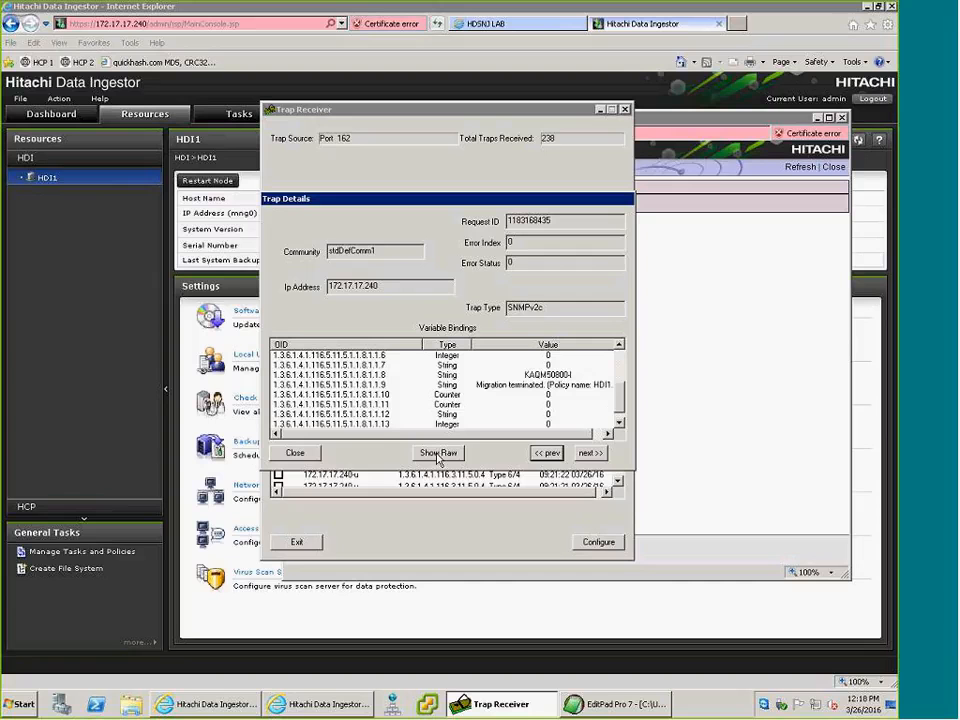
# Examine the raw data of the displayed trap, including its migration message, and return to the list of received traps.
pyautogui.click(437, 454)
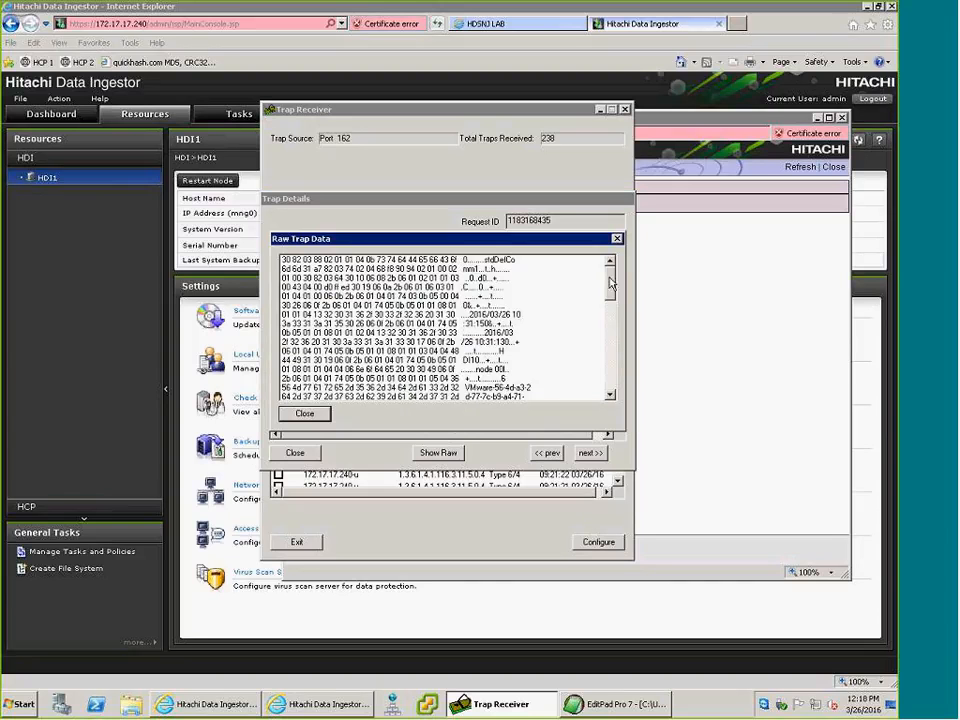
pyautogui.scroll(-2, 614, 310)
pyautogui.moveTo(614, 310); pyautogui.dragTo(612, 340)
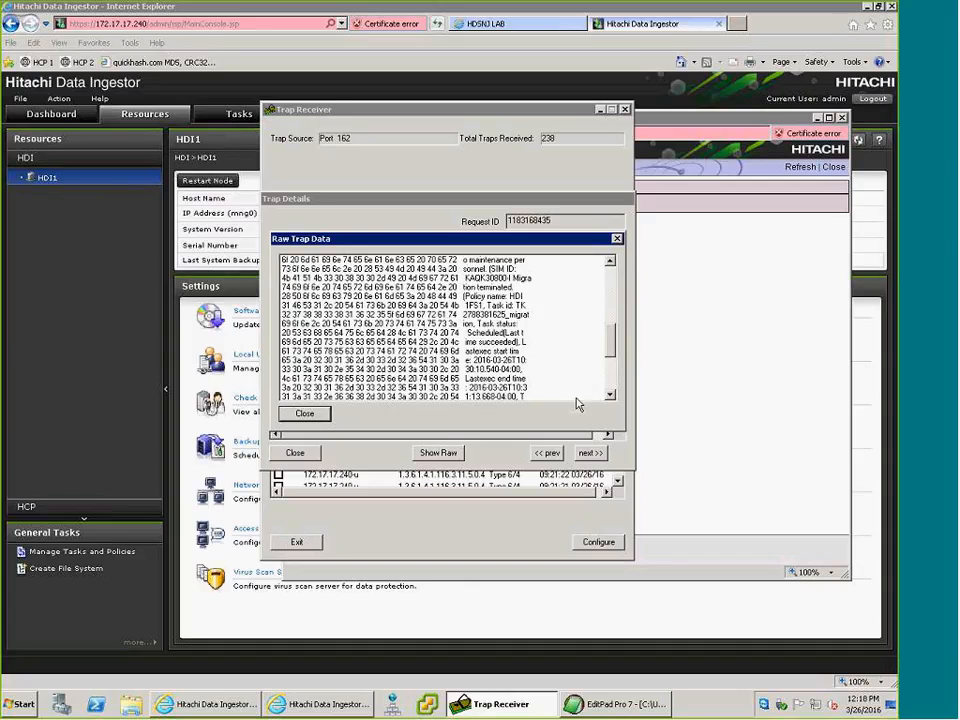
pyautogui.scroll(-3, 611, 398)
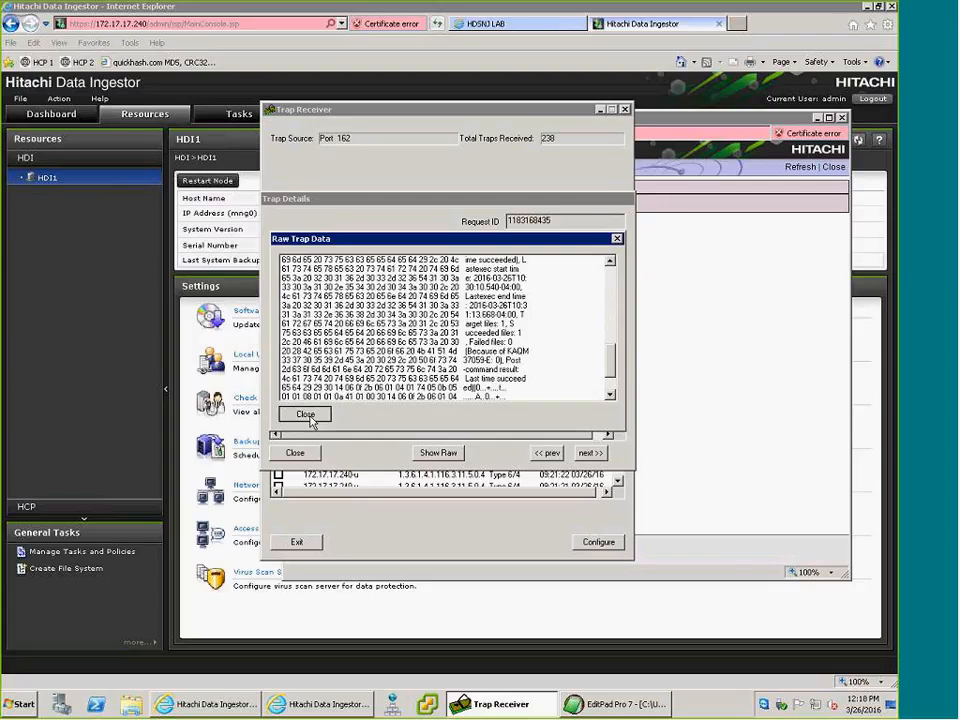
pyautogui.click(308, 413)
pyautogui.click(294, 455)
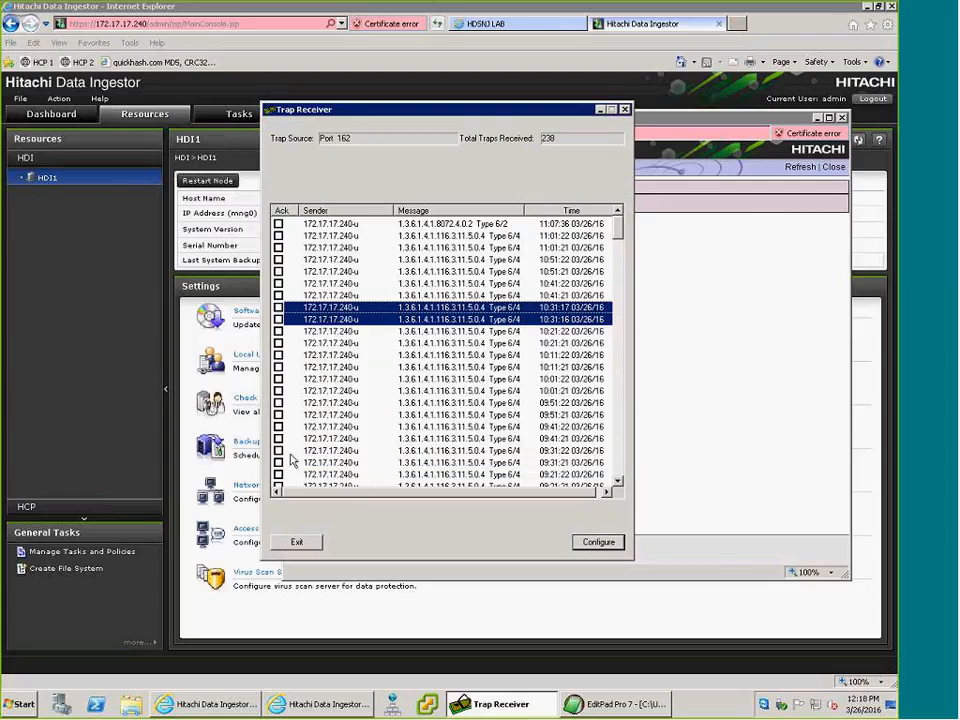